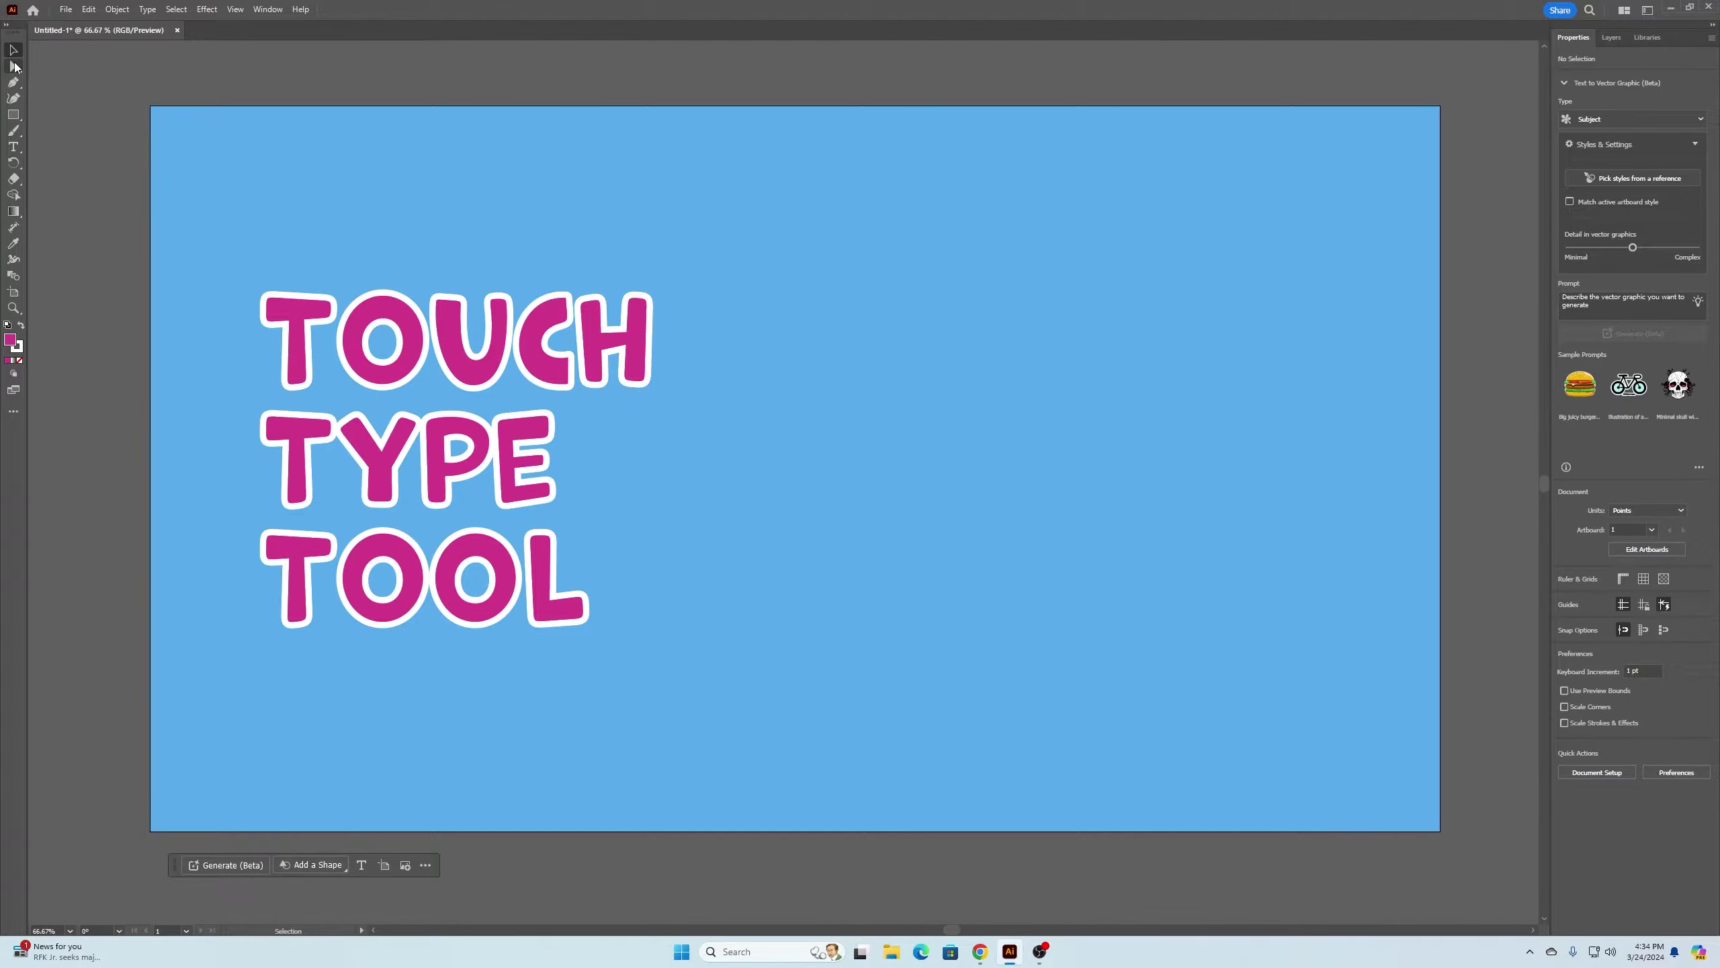
Look through the selection and type tool groups in the basic toolbar
{"action": "left_click", "coordinate": [15, 66]}
{"action": "right_click", "coordinate": [14, 66]}
{"action": "left_click", "coordinate": [90, 66]}
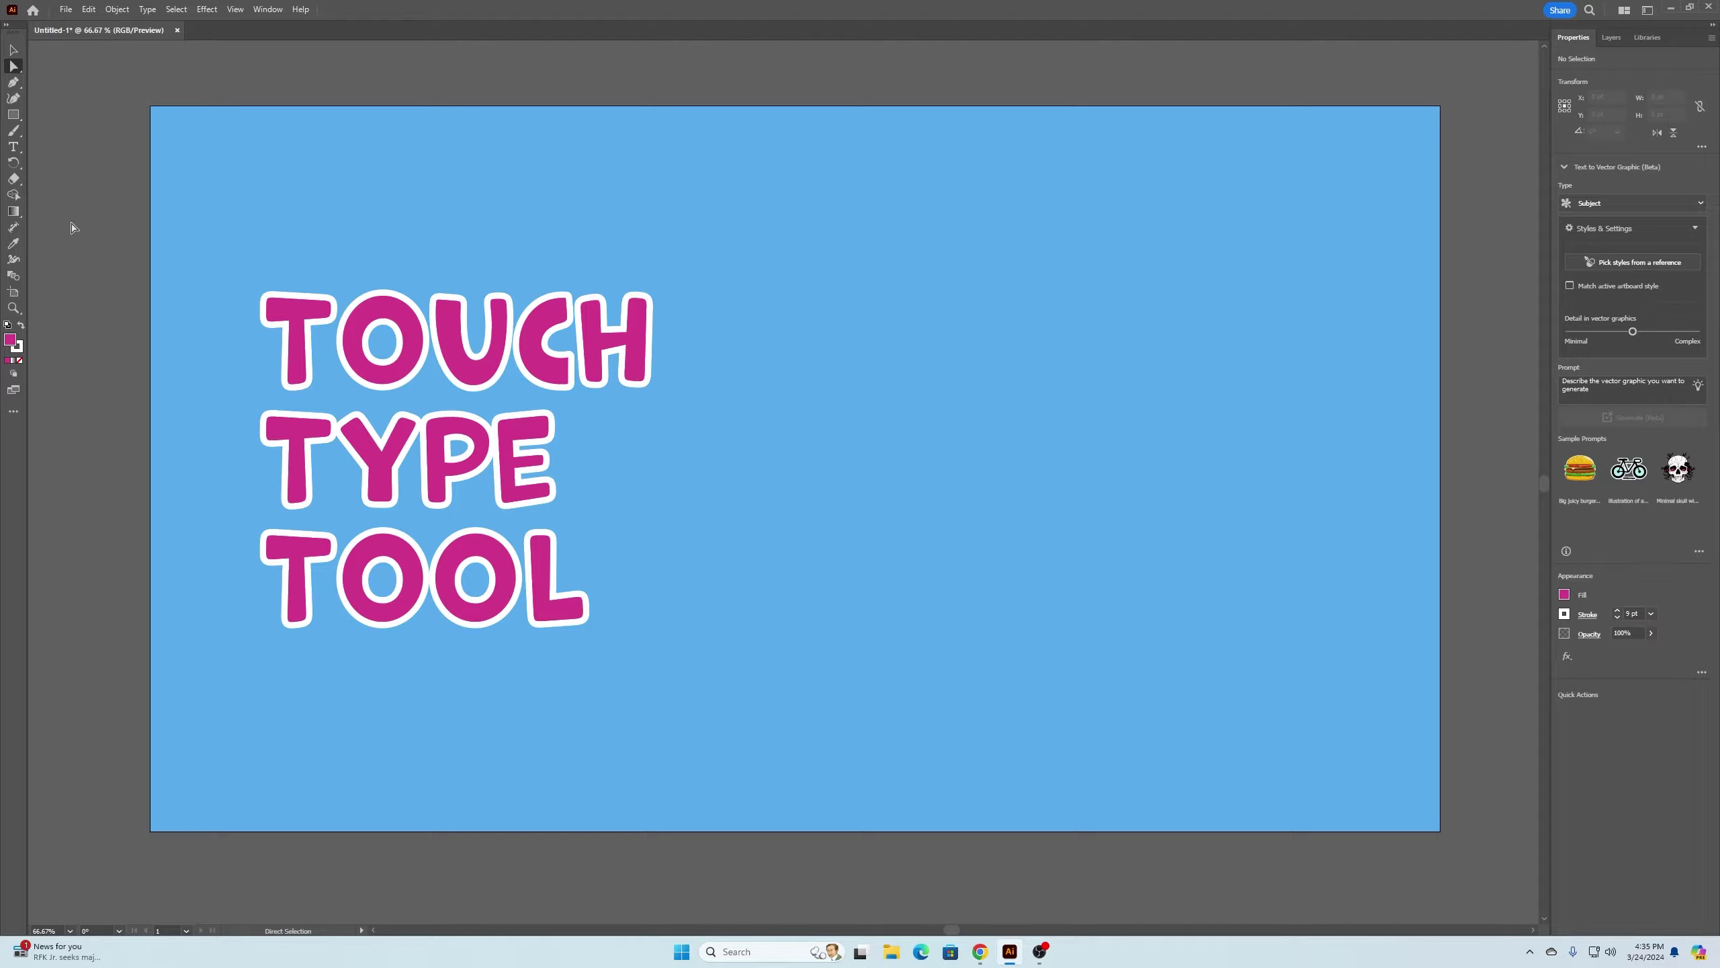
{"action": "left_click", "coordinate": [13, 147]}
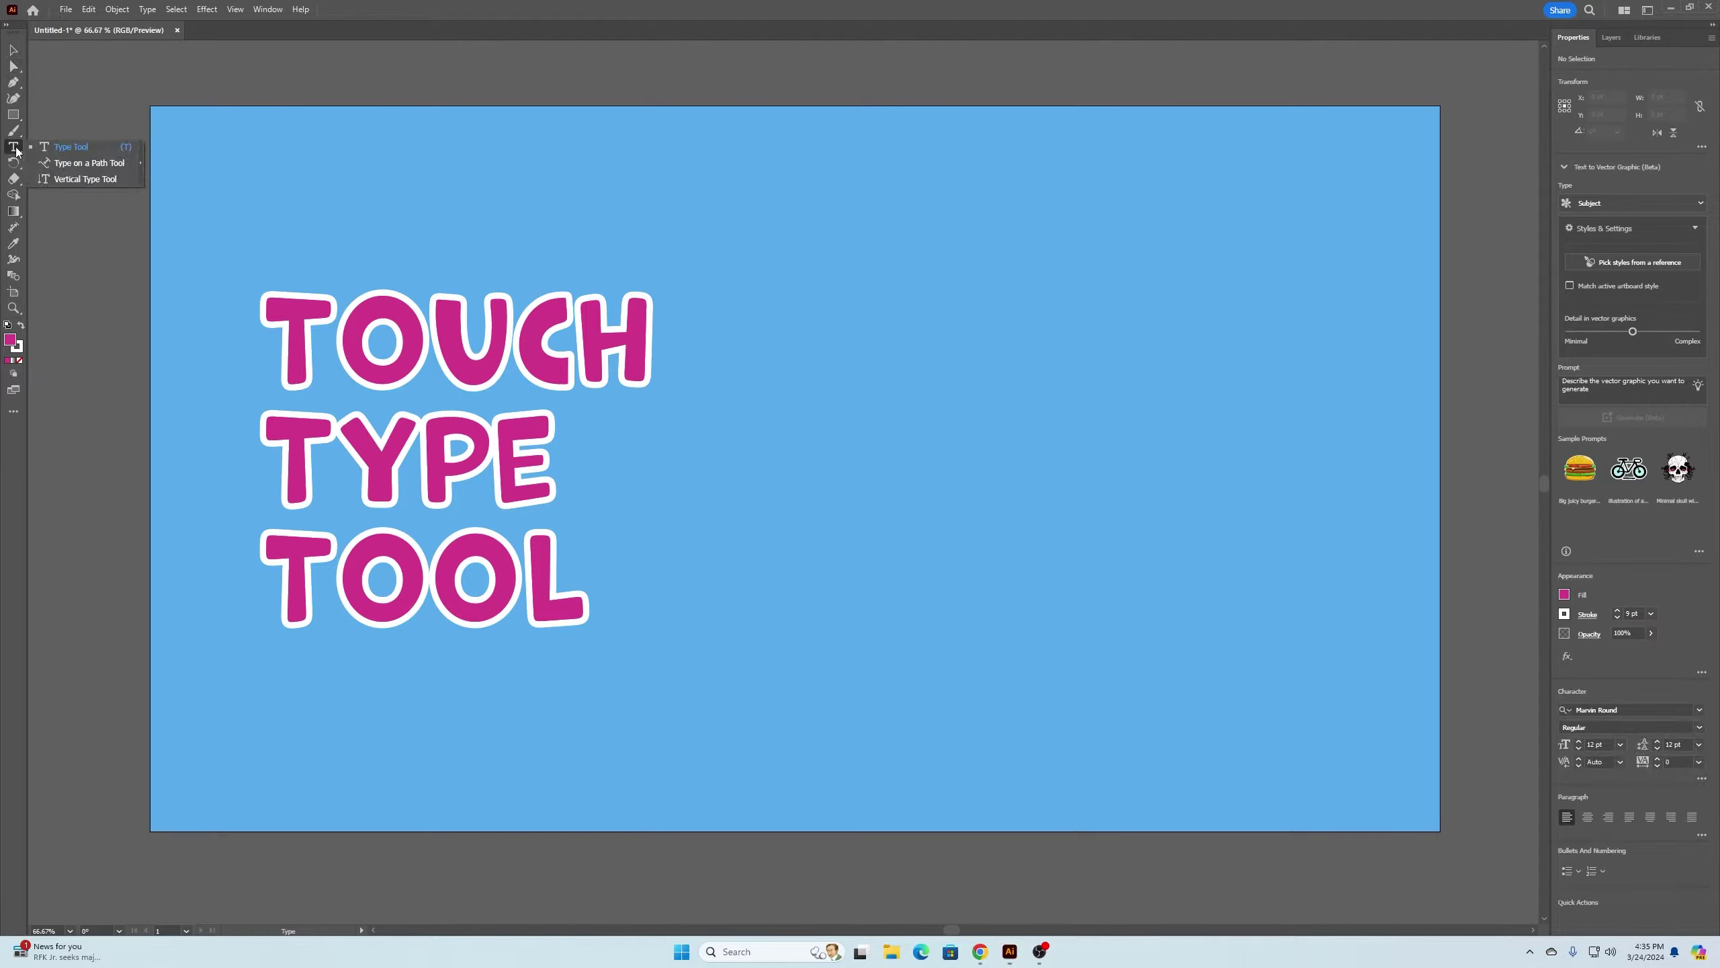
{"action": "left_click", "coordinate": [15, 148]}
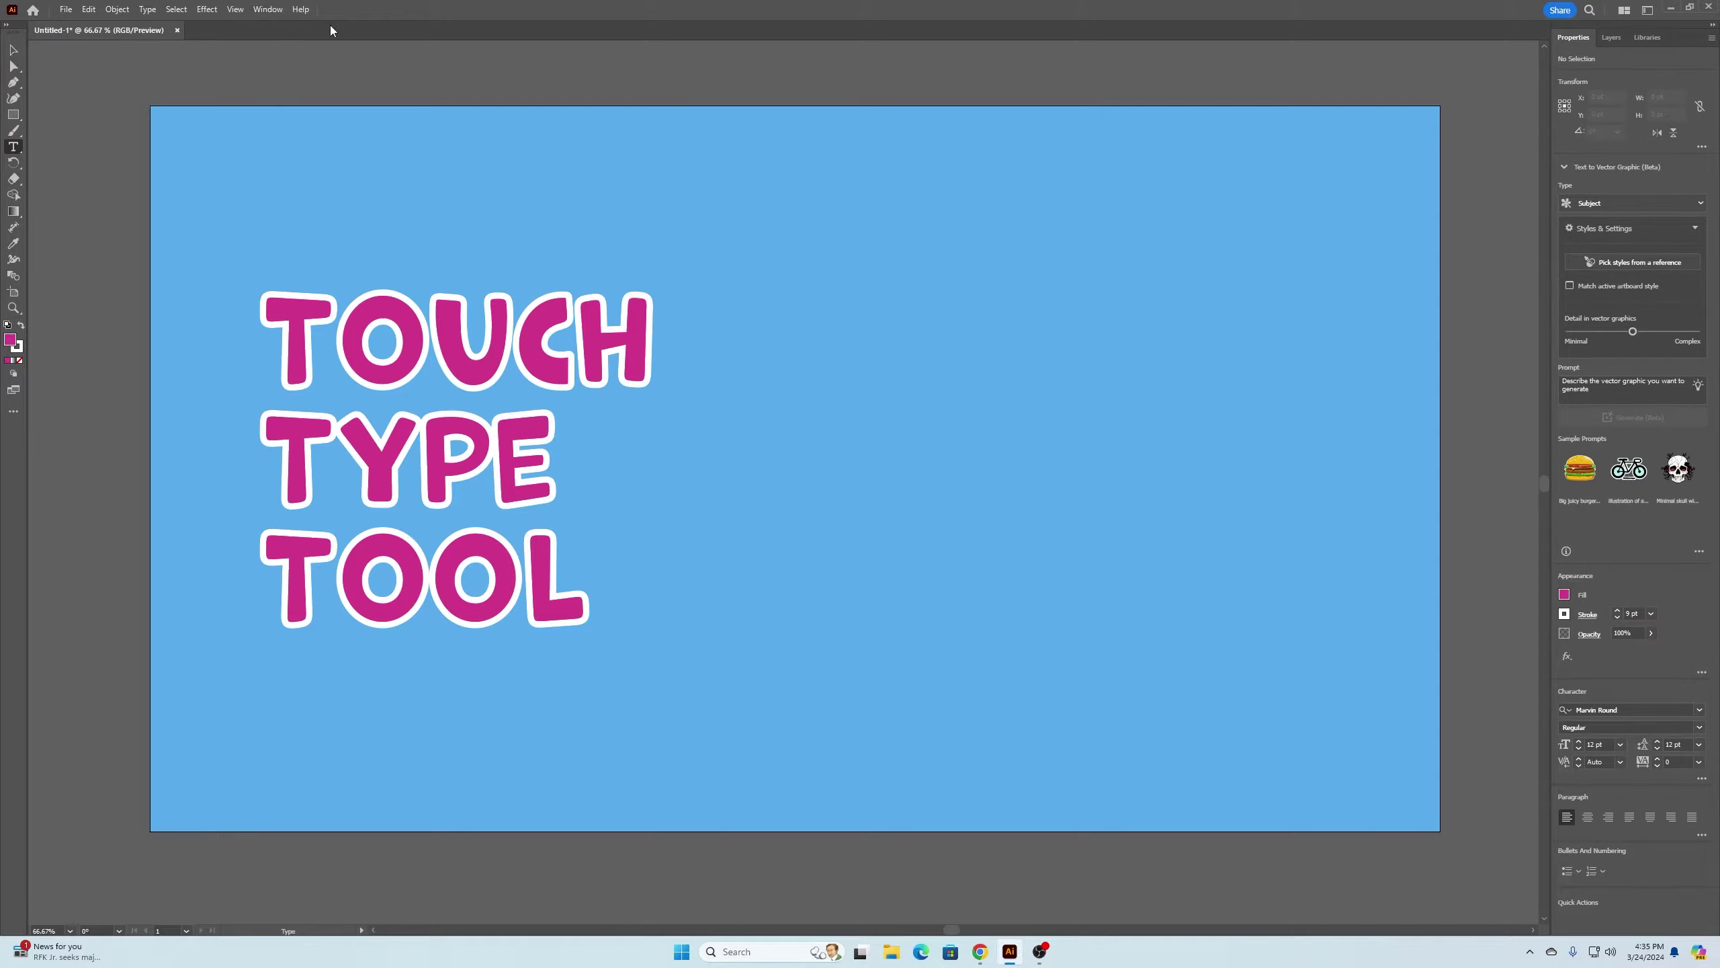
Switch the toolbox to the Advanced toolbar set via Window > Toolbars
{"action": "left_click", "coordinate": [269, 11]}
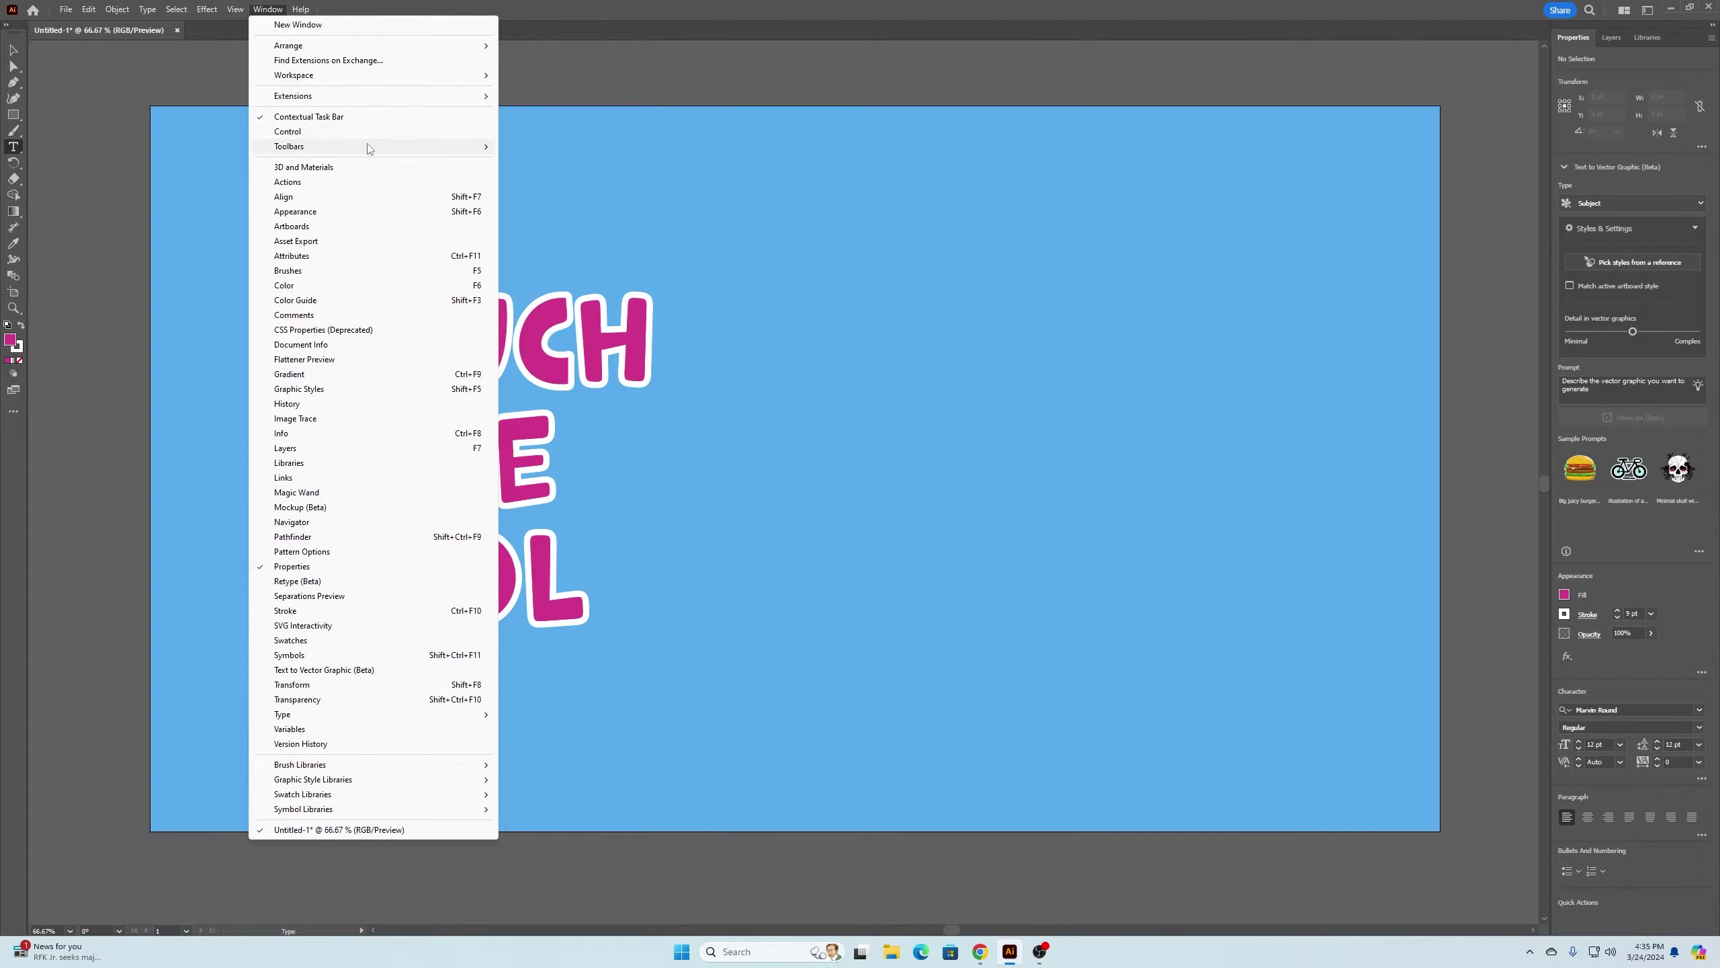
{"action": "mouse_move", "coordinate": [416, 152]}
{"action": "left_click", "coordinate": [537, 146]}
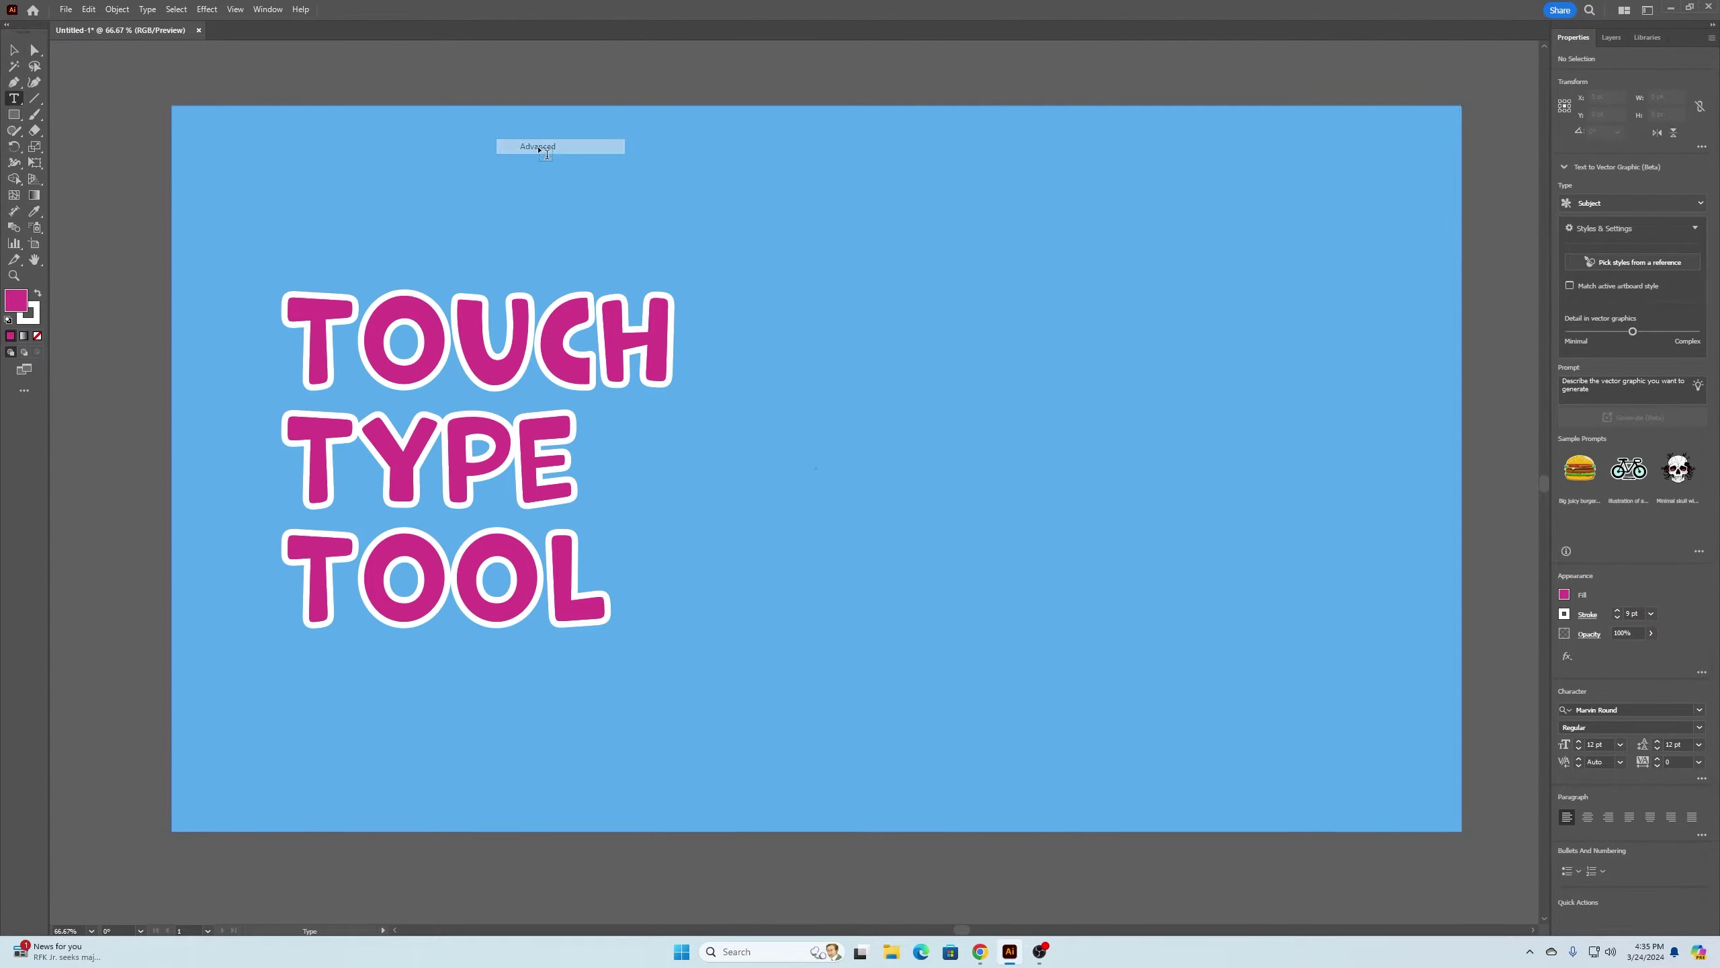
Activate the Touch Type Tool and select the first T of TOUCH
{"action": "left_click", "coordinate": [18, 102]}
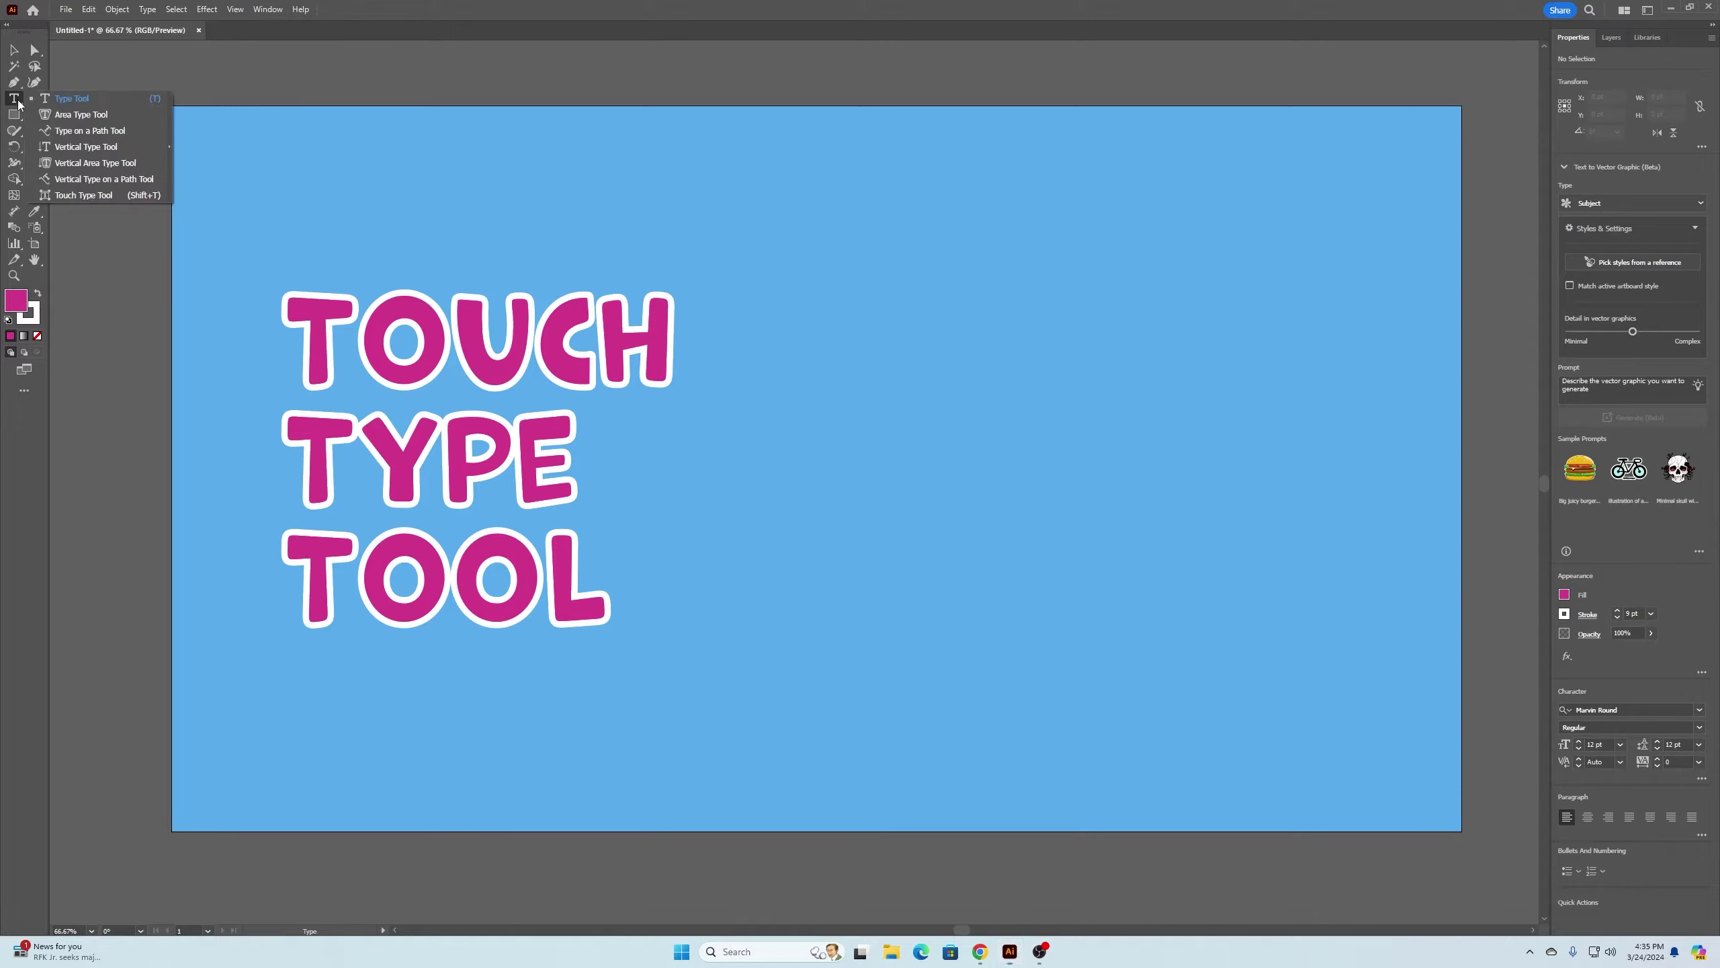
{"action": "left_click", "coordinate": [87, 196]}
{"action": "left_click", "coordinate": [325, 312]}
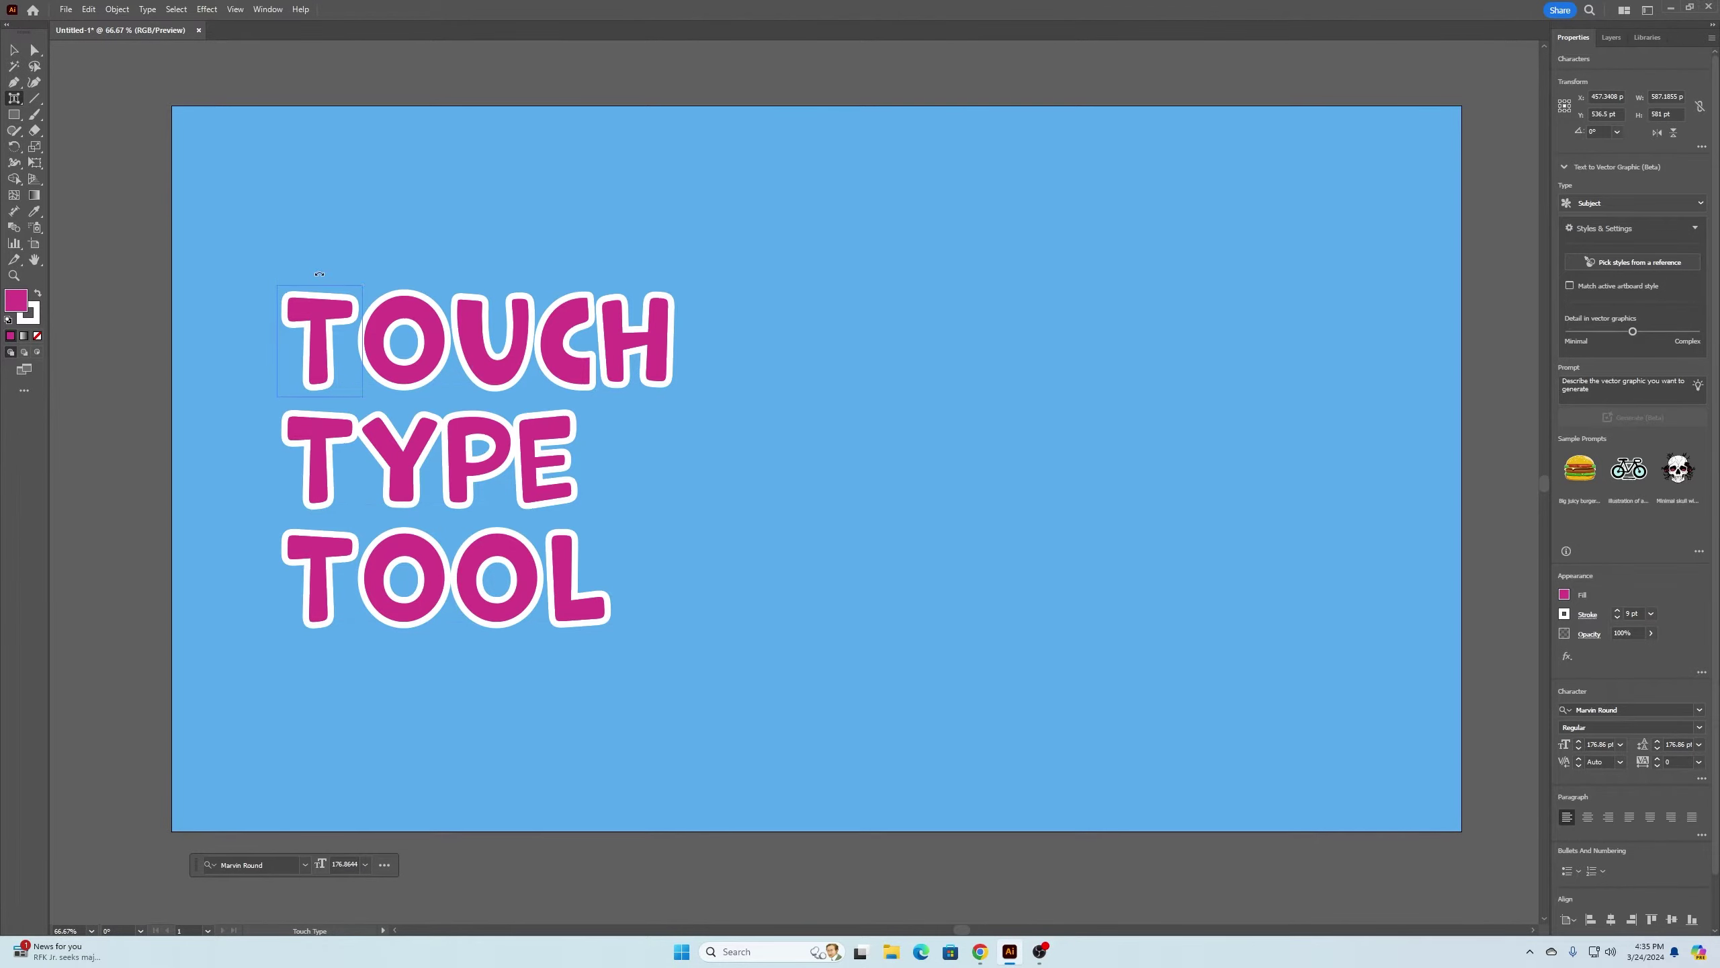
Tilt the T, rotate and raise the O, and rotate the U and shift it left
{"action": "left_click_drag", "start_coordinate": [319, 274], "coordinate": [329, 277]}
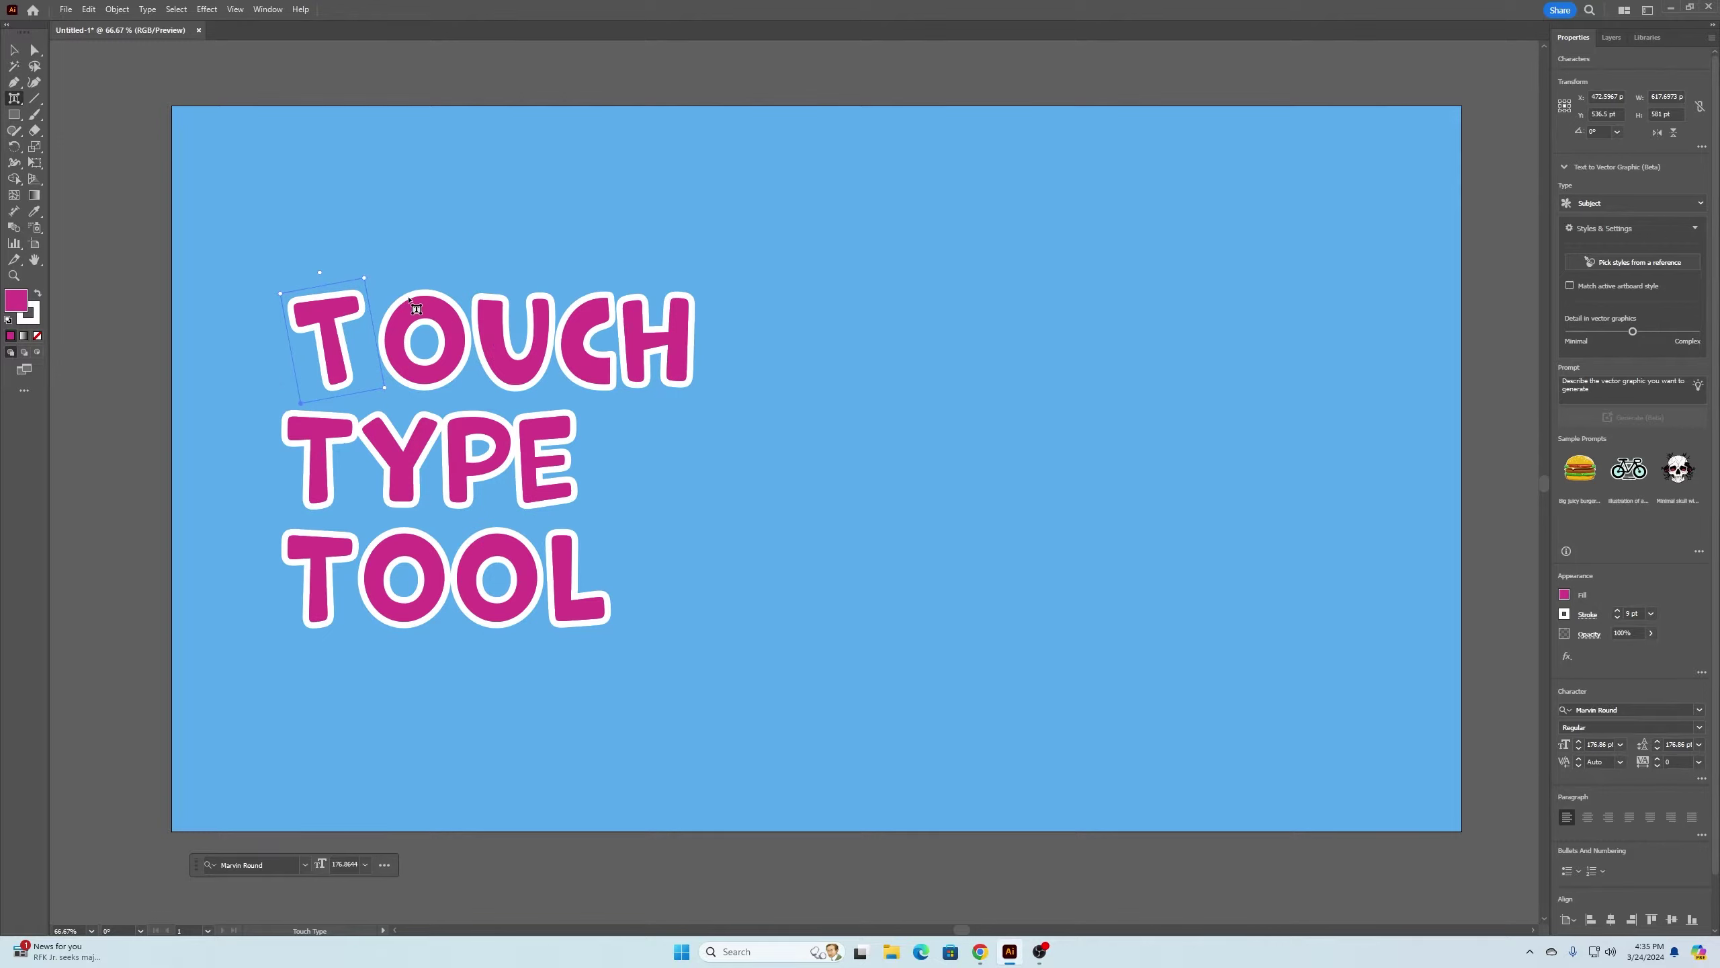
{"action": "left_click", "coordinate": [416, 309]}
{"action": "left_click_drag", "start_coordinate": [425, 270], "coordinate": [367, 241]}
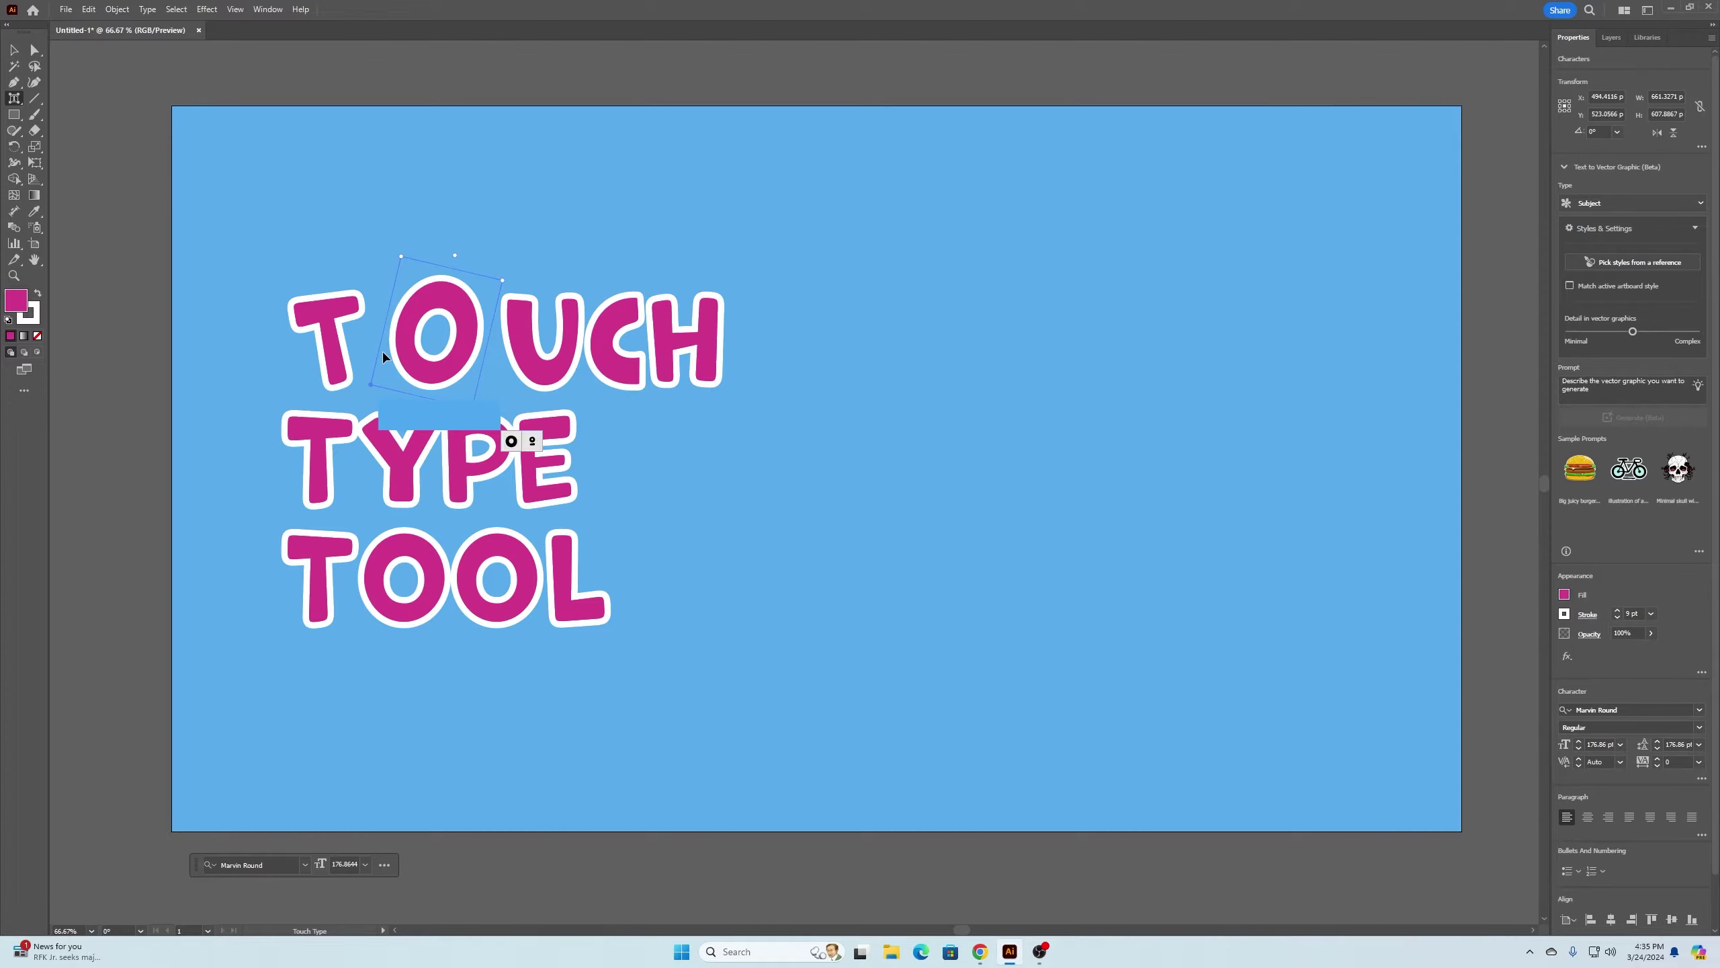
{"action": "left_click_drag", "start_coordinate": [369, 389], "coordinate": [419, 369]}
{"action": "left_click", "coordinate": [526, 376]}
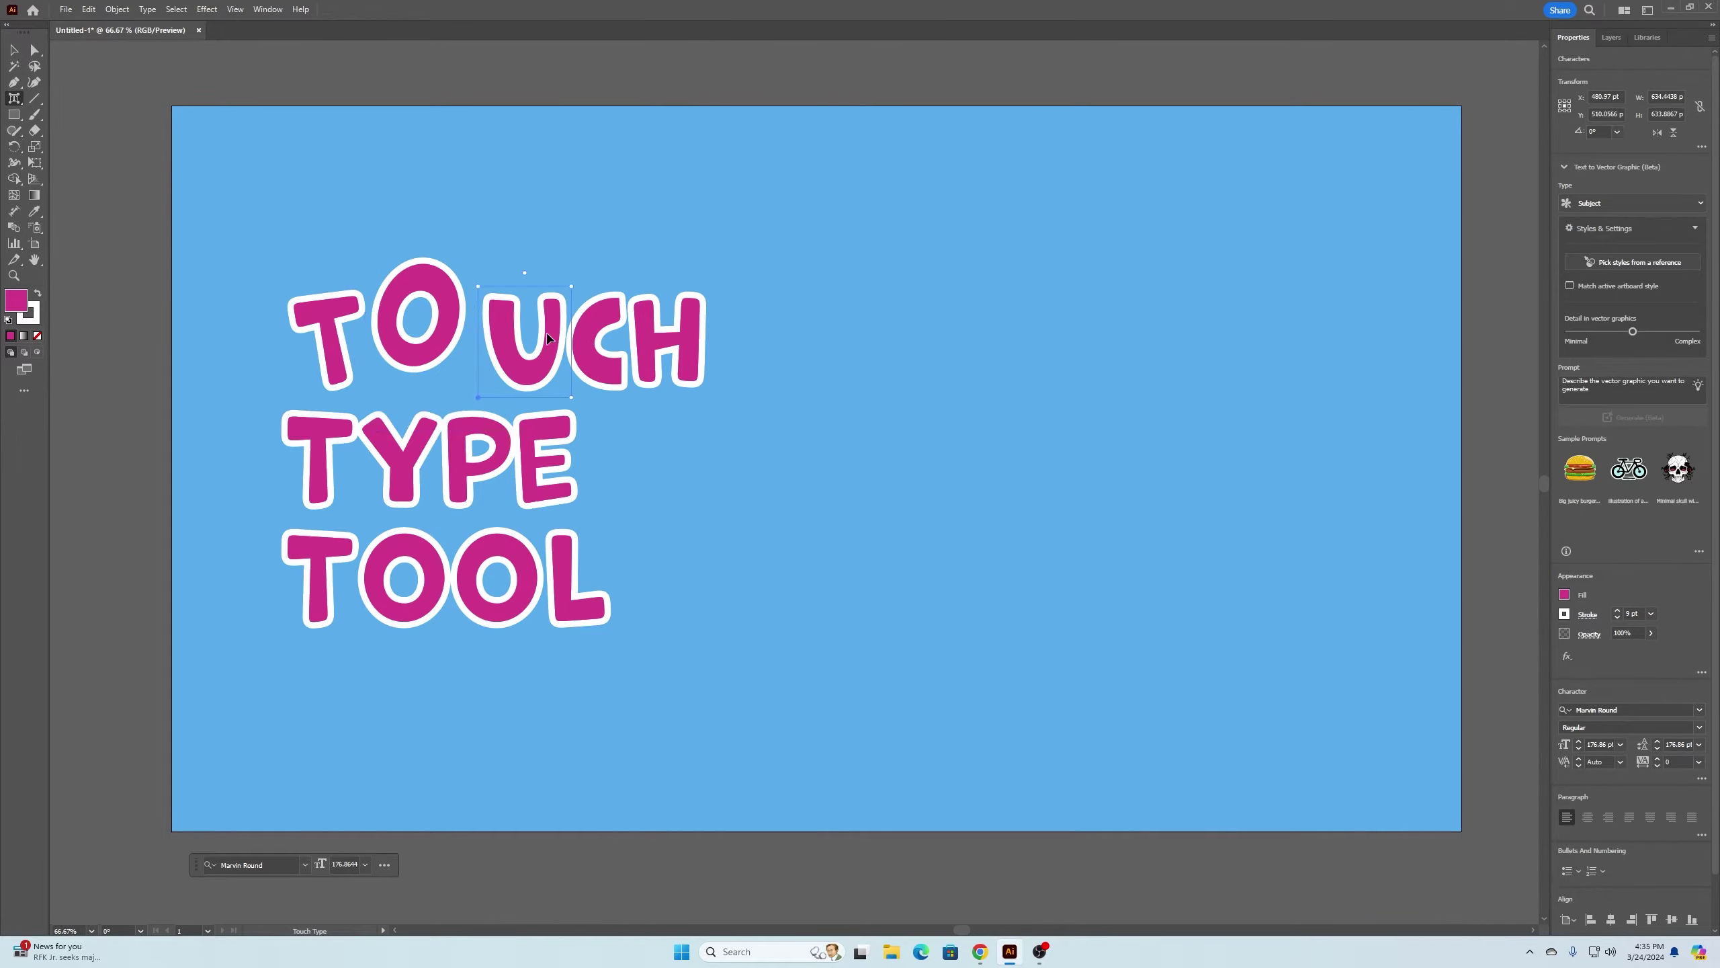
{"action": "left_click_drag", "start_coordinate": [523, 273], "coordinate": [560, 275]}
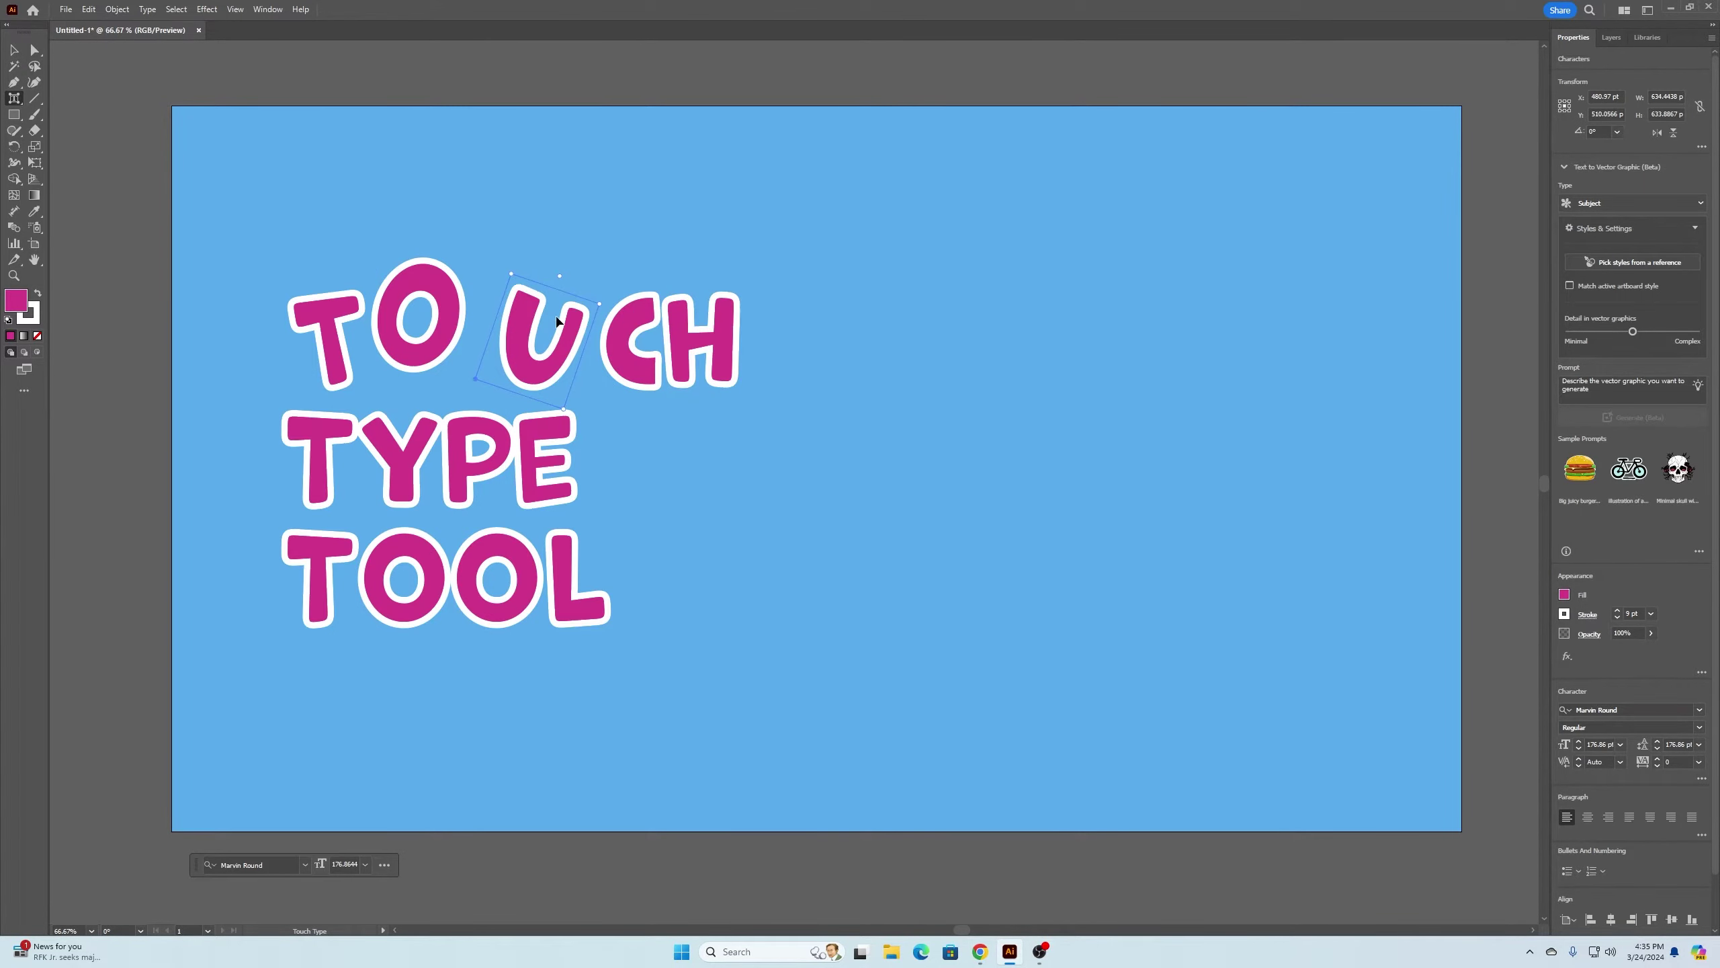
{"action": "left_click_drag", "start_coordinate": [567, 337], "coordinate": [533, 339]}
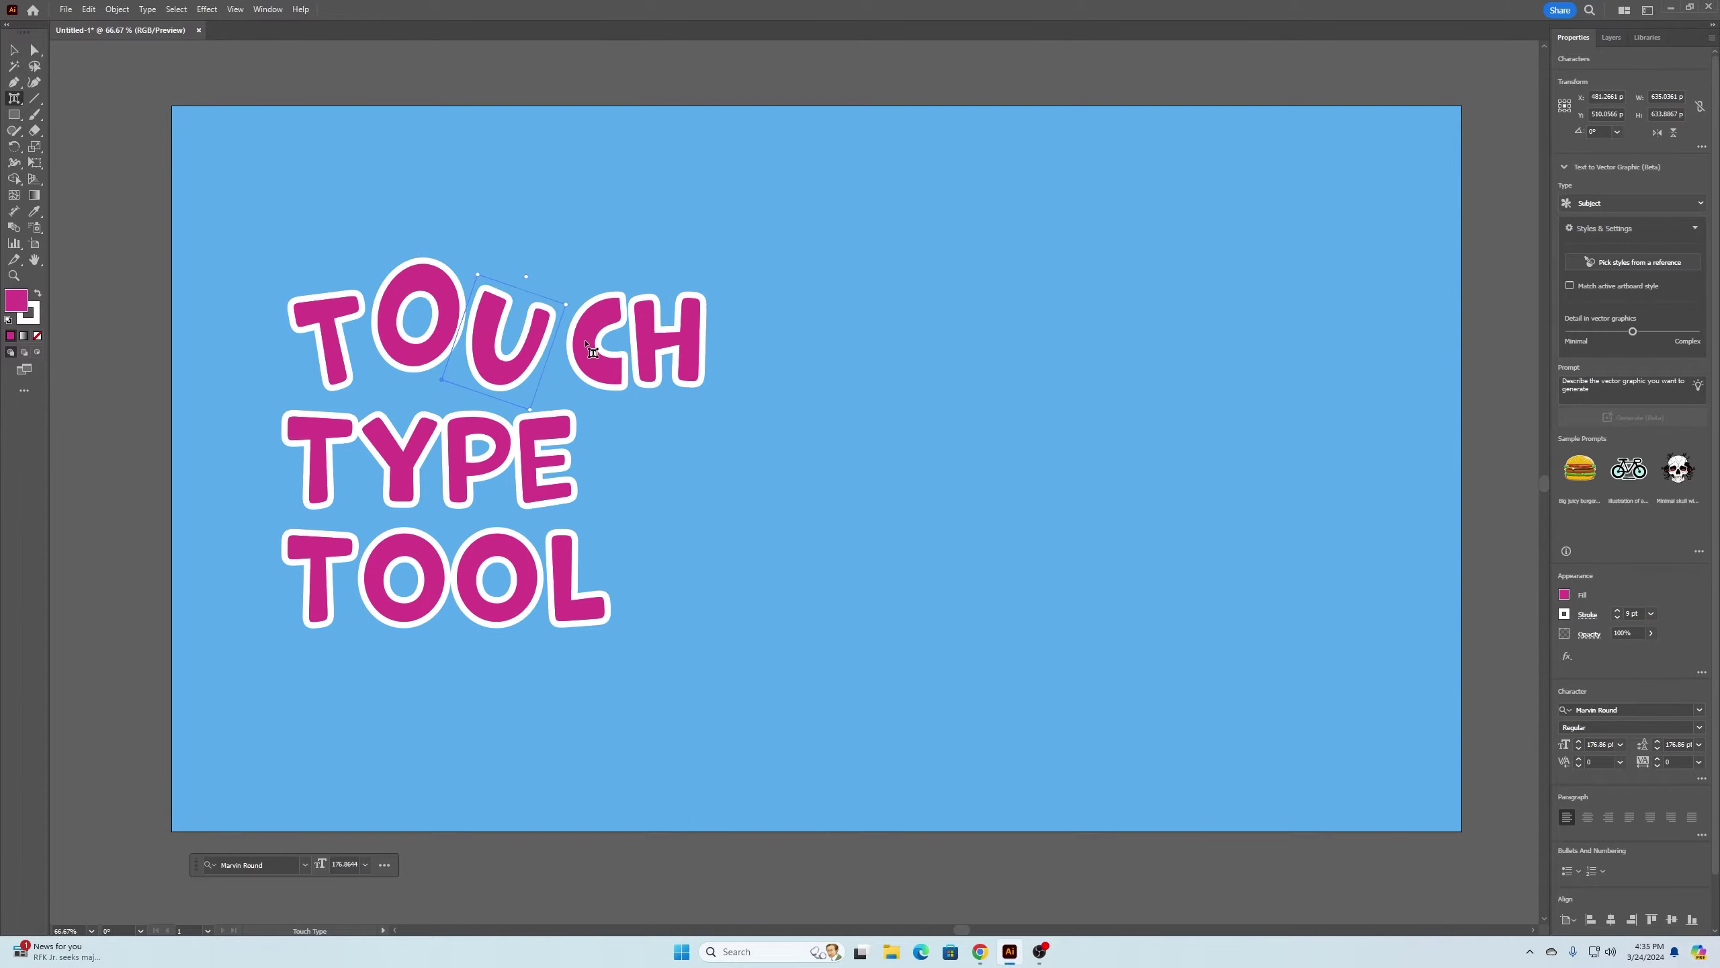
Tilt the C and drop it below the line, then rotate and enlarge the H
{"action": "left_click", "coordinate": [593, 371]}
{"action": "left_click_drag", "start_coordinate": [599, 272], "coordinate": [590, 360]}
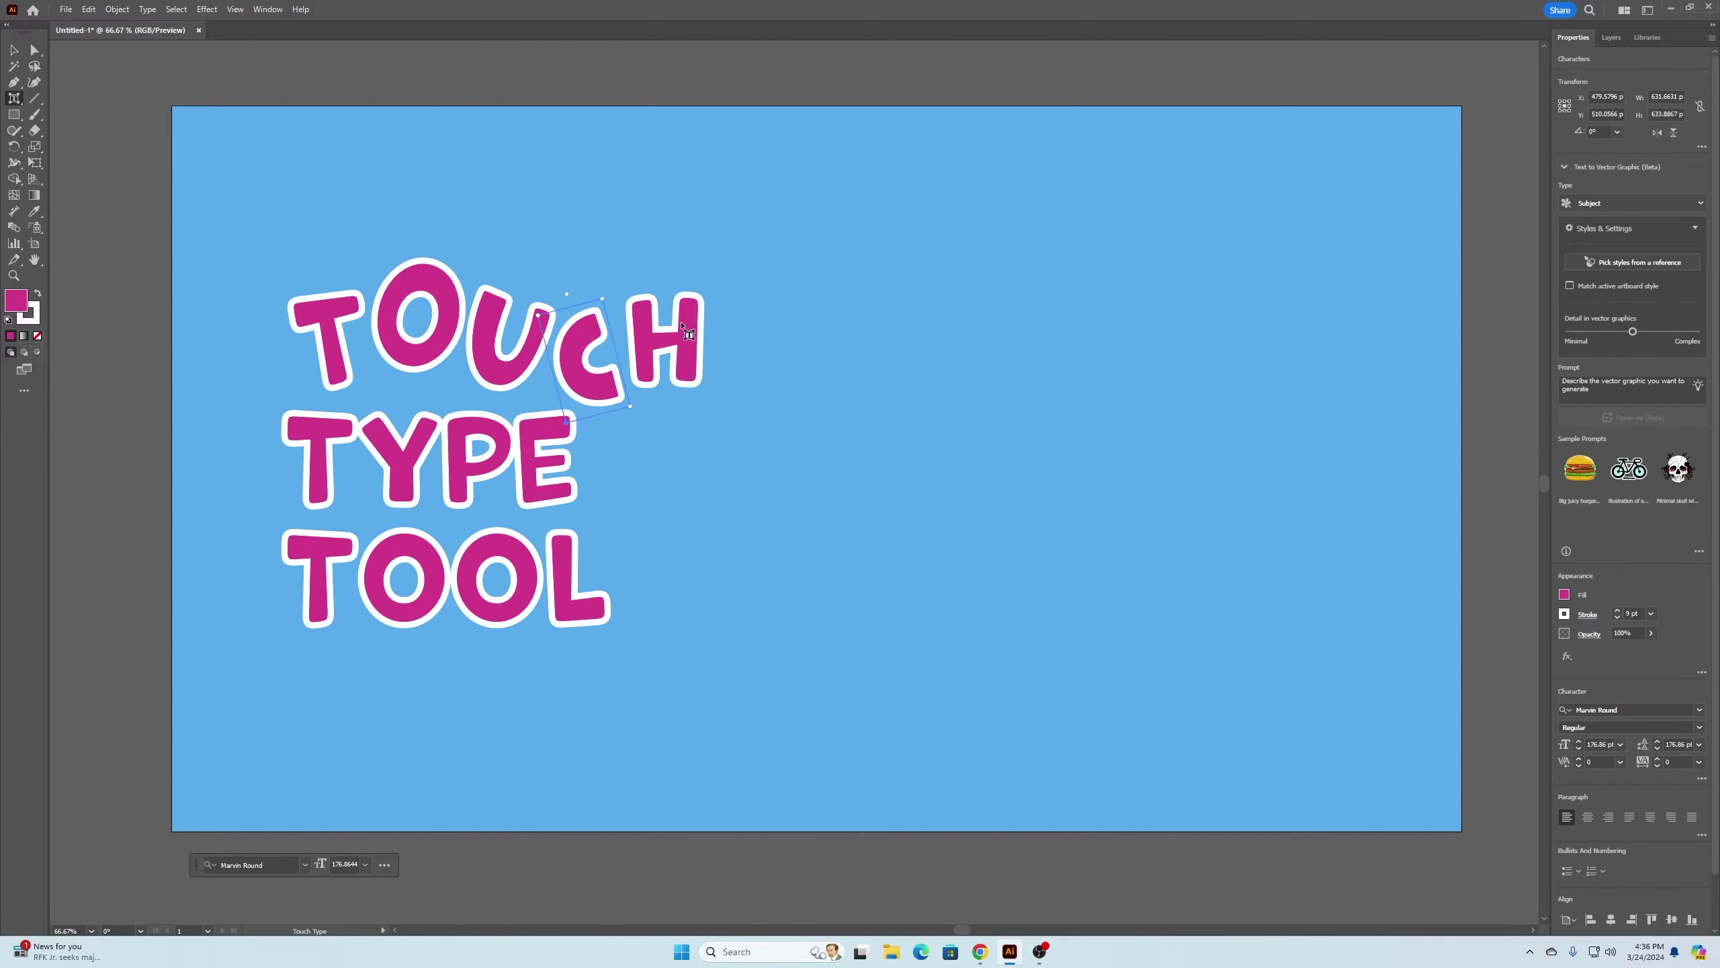
{"action": "left_click", "coordinate": [677, 332]}
{"action": "left_click_drag", "start_coordinate": [664, 271], "coordinate": [702, 315]}
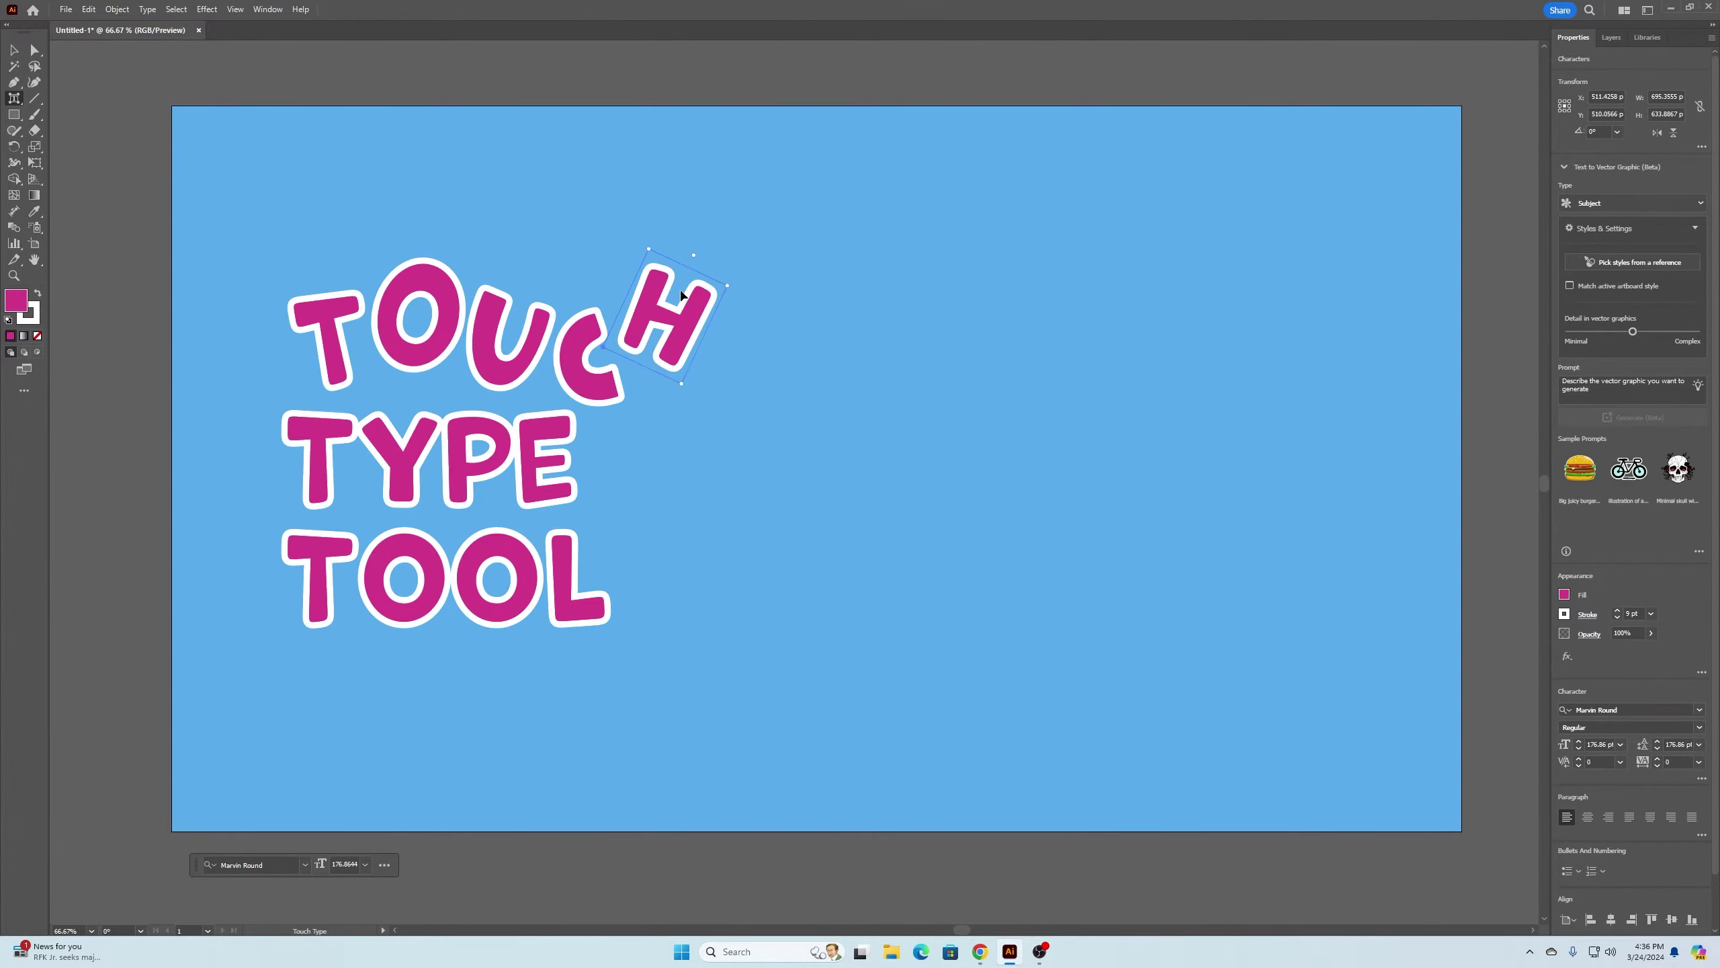
{"action": "left_click_drag", "start_coordinate": [649, 250], "coordinate": [606, 227]}
{"action": "mouse_move", "coordinate": [735, 279]}
{"action": "left_mouse_down"}
{"action": "mouse_move", "coordinate": [764, 287]}
{"action": "mouse_move", "coordinate": [726, 298]}
{"action": "mouse_move", "coordinate": [744, 280]}
{"action": "left_mouse_up"}
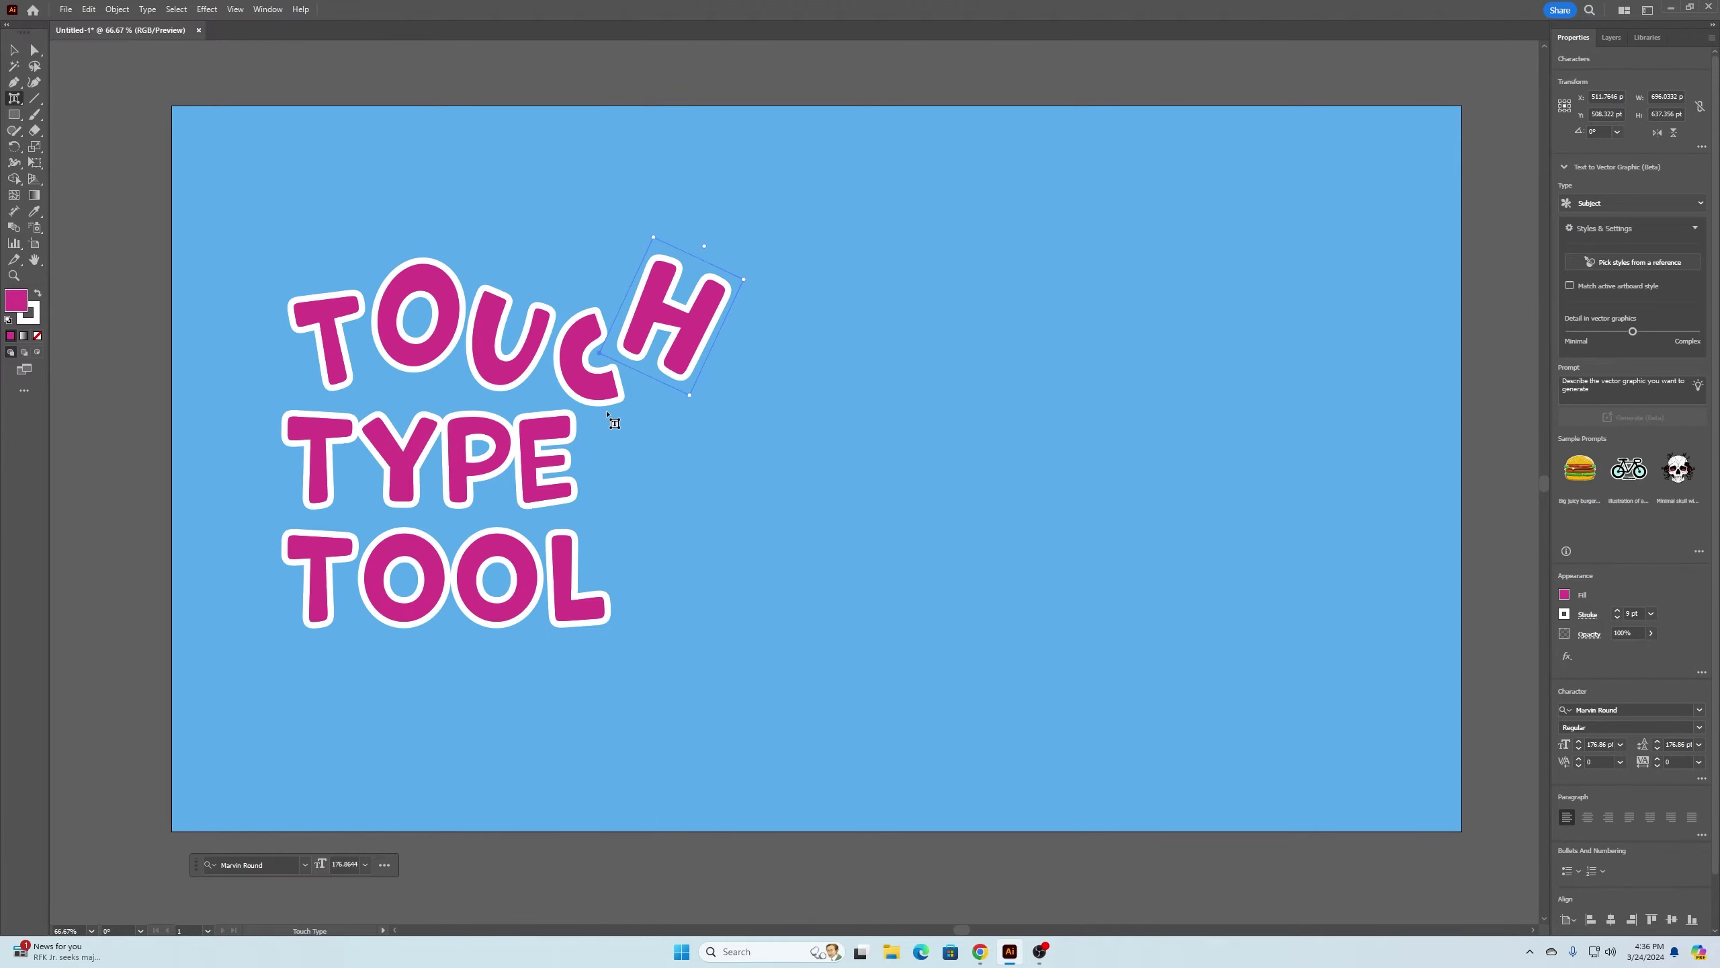
Rotate, resize and slightly raise the Y of TYPE
{"action": "left_click", "coordinate": [401, 447]}
{"action": "mouse_move", "coordinate": [399, 391]}
{"action": "left_mouse_down"}
{"action": "mouse_move", "coordinate": [423, 393]}
{"action": "mouse_move", "coordinate": [375, 394]}
{"action": "left_mouse_up"}
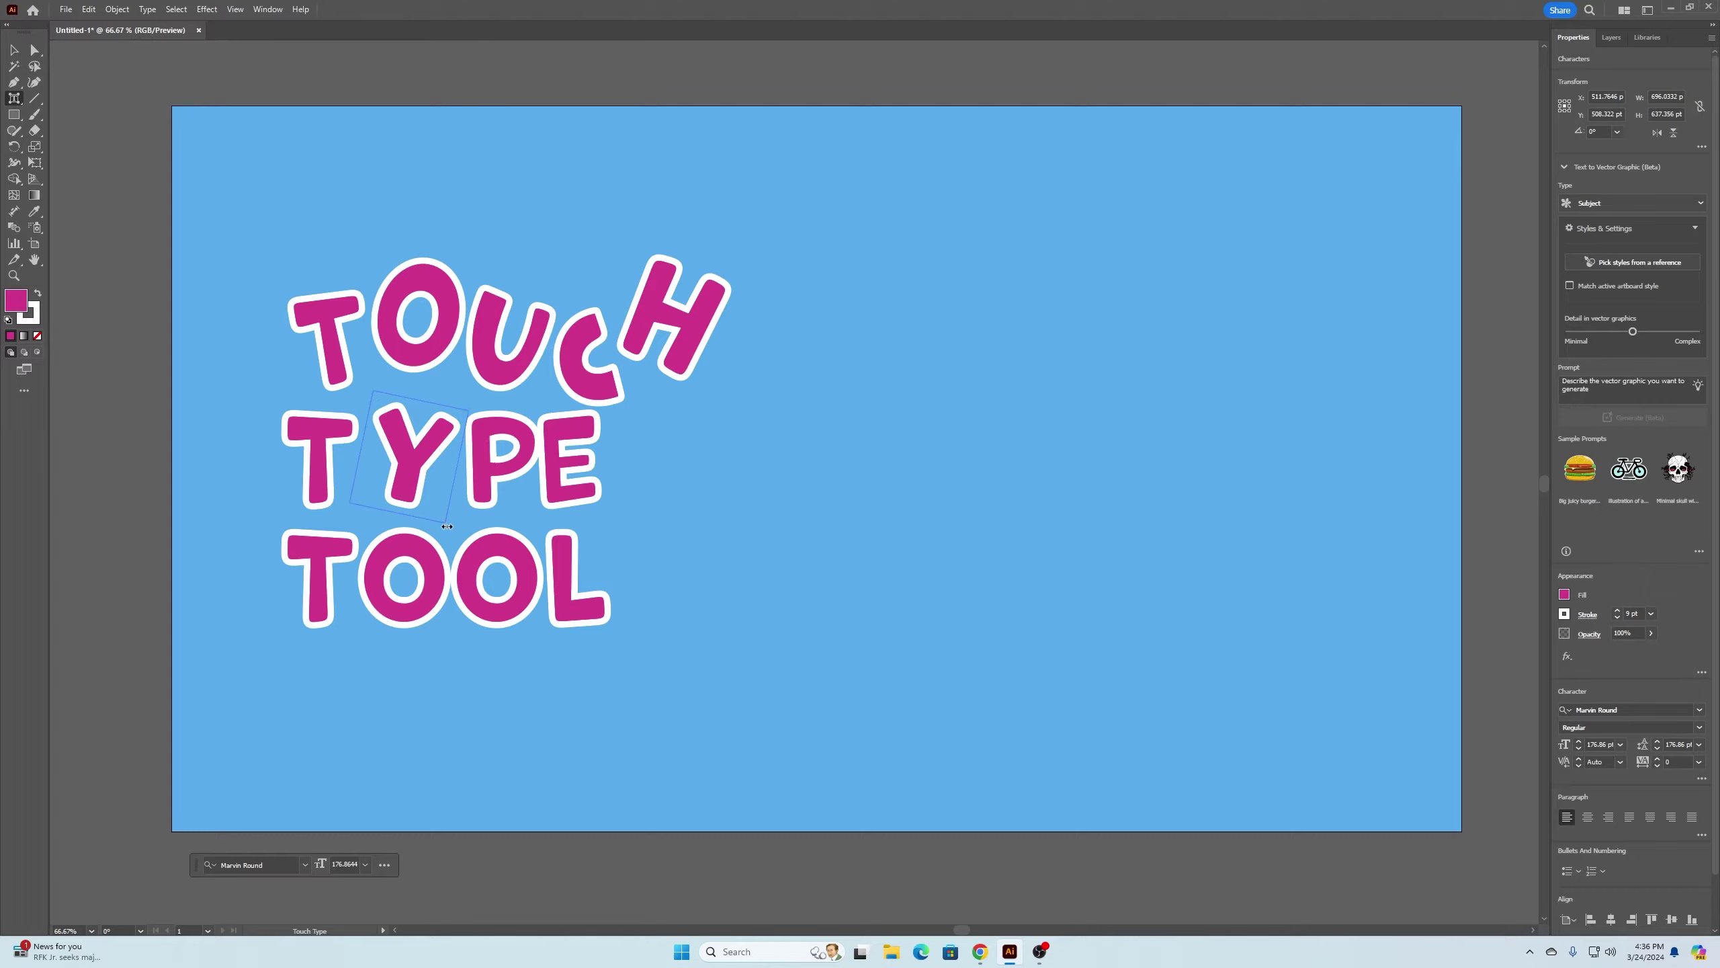
{"action": "left_click_drag", "start_coordinate": [447, 526], "coordinate": [455, 530]}
{"action": "left_click_drag", "start_coordinate": [410, 476], "coordinate": [411, 471]}
Tilt the P and shift it lower-left, tilt the E, then deselect the lettering
{"action": "left_click", "coordinate": [492, 485]}
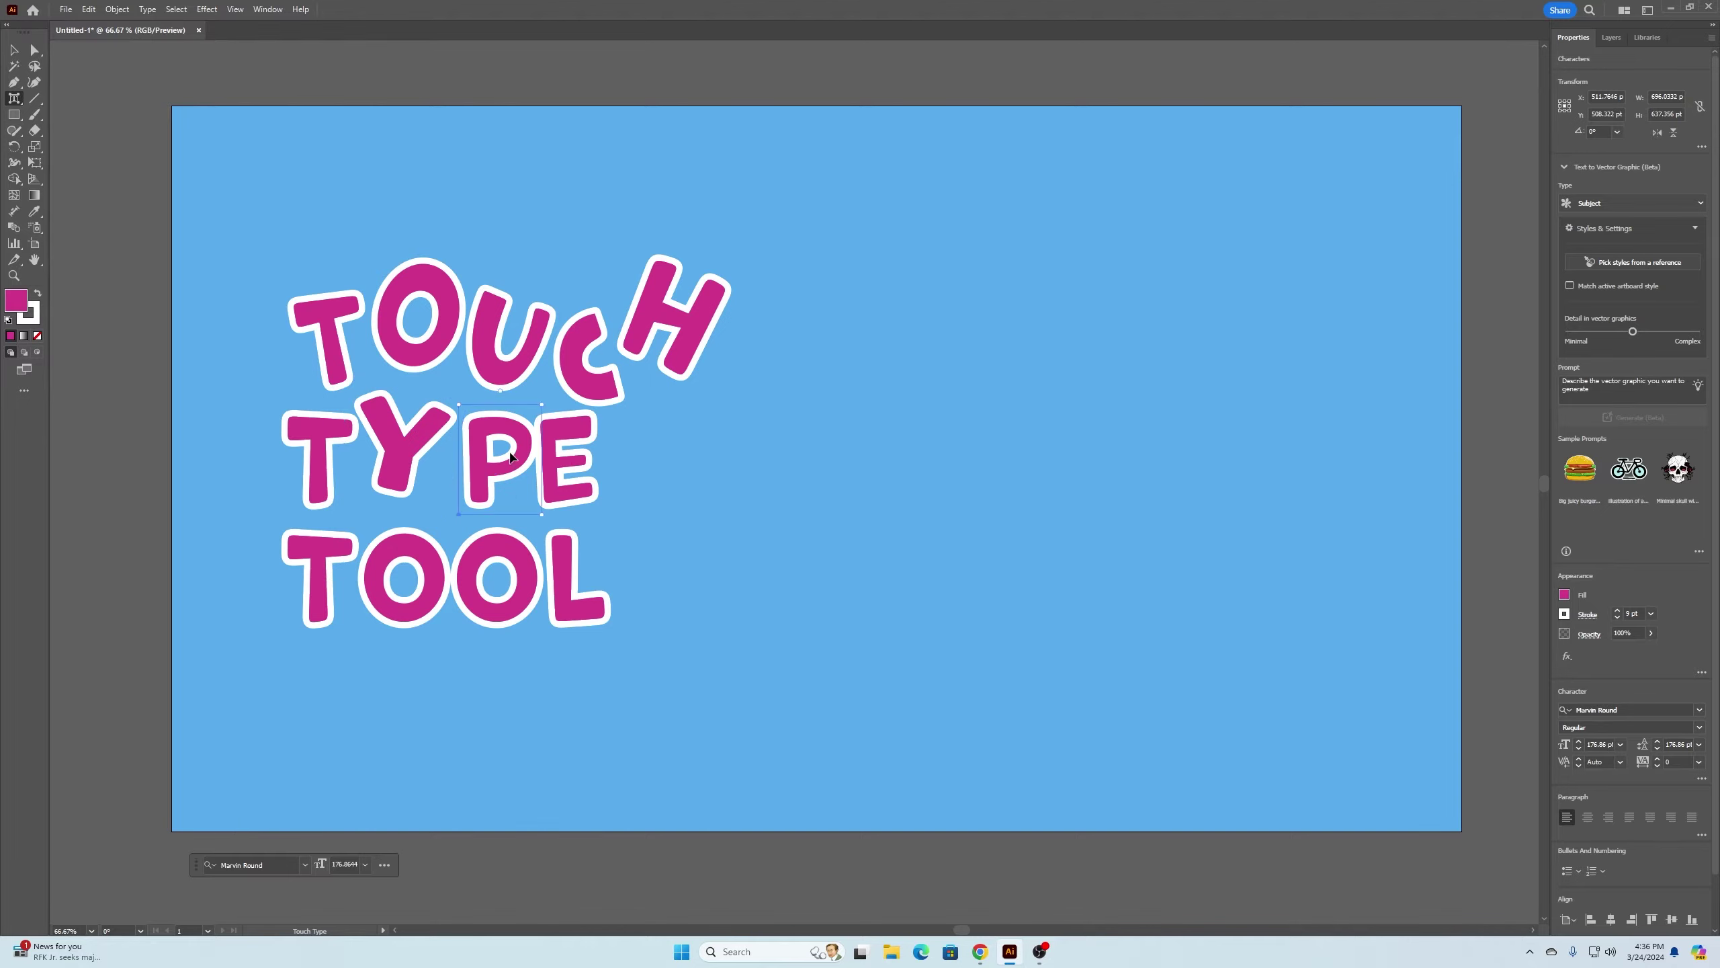
{"action": "left_click_drag", "start_coordinate": [501, 392], "coordinate": [530, 409]}
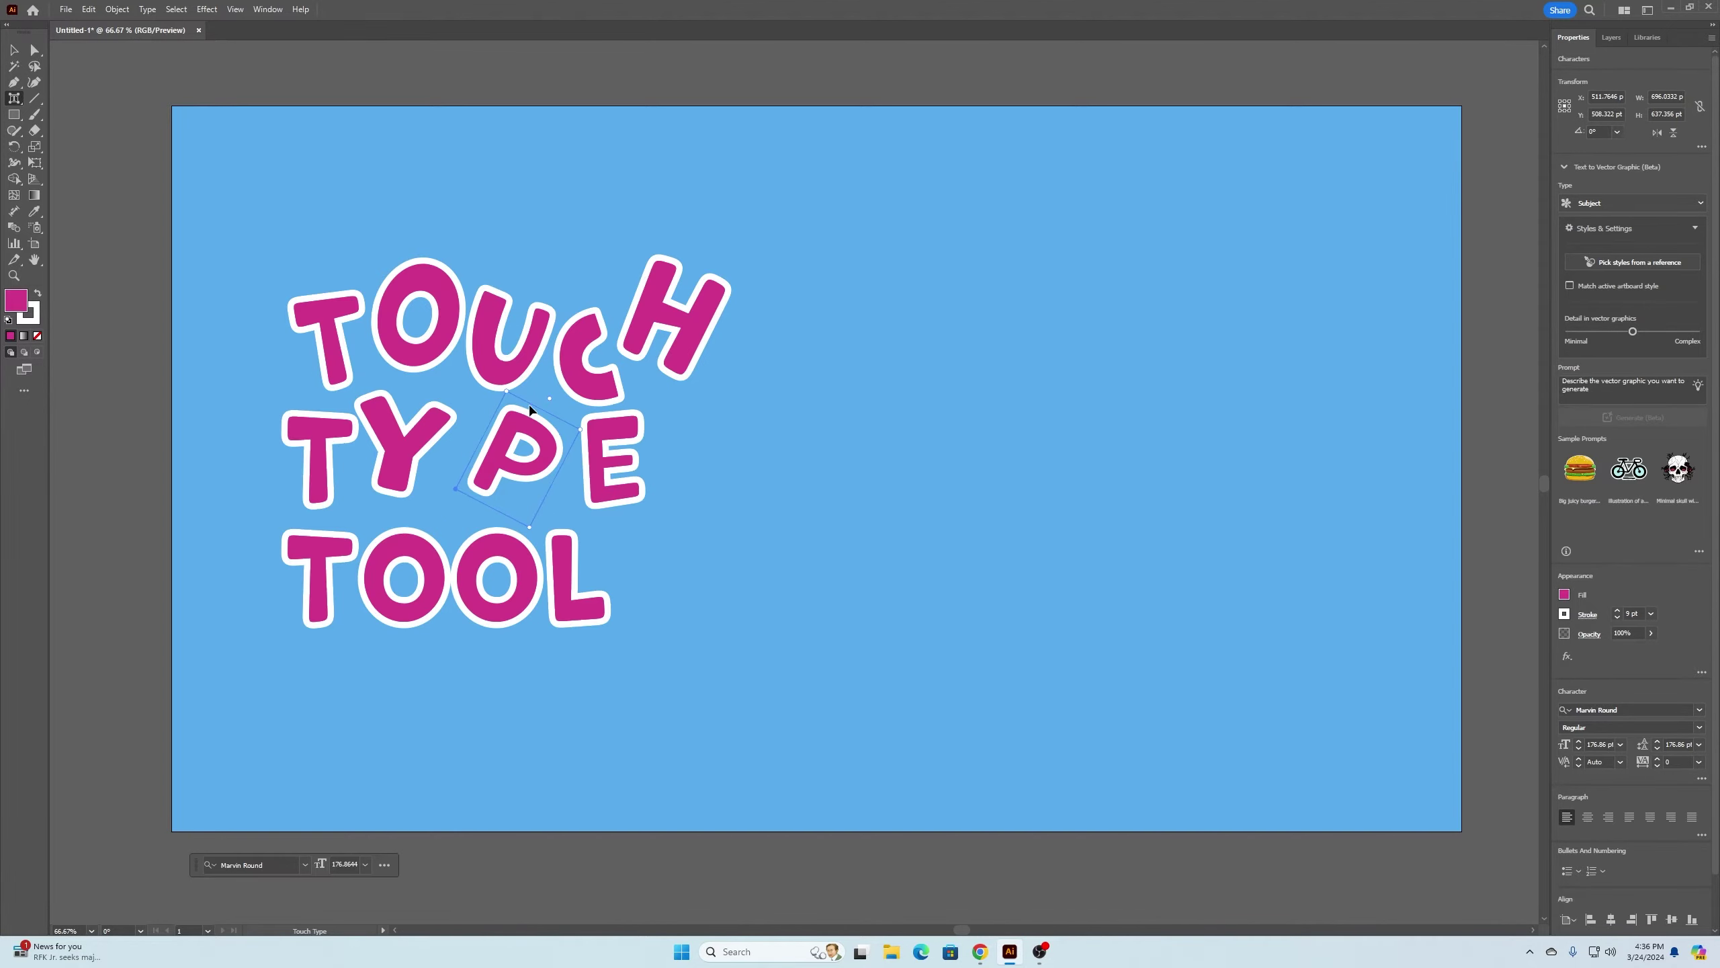
{"action": "mouse_move", "coordinate": [539, 472]}
{"action": "left_mouse_down"}
{"action": "mouse_move", "coordinate": [562, 481]}
{"action": "mouse_move", "coordinate": [541, 477]}
{"action": "left_mouse_up"}
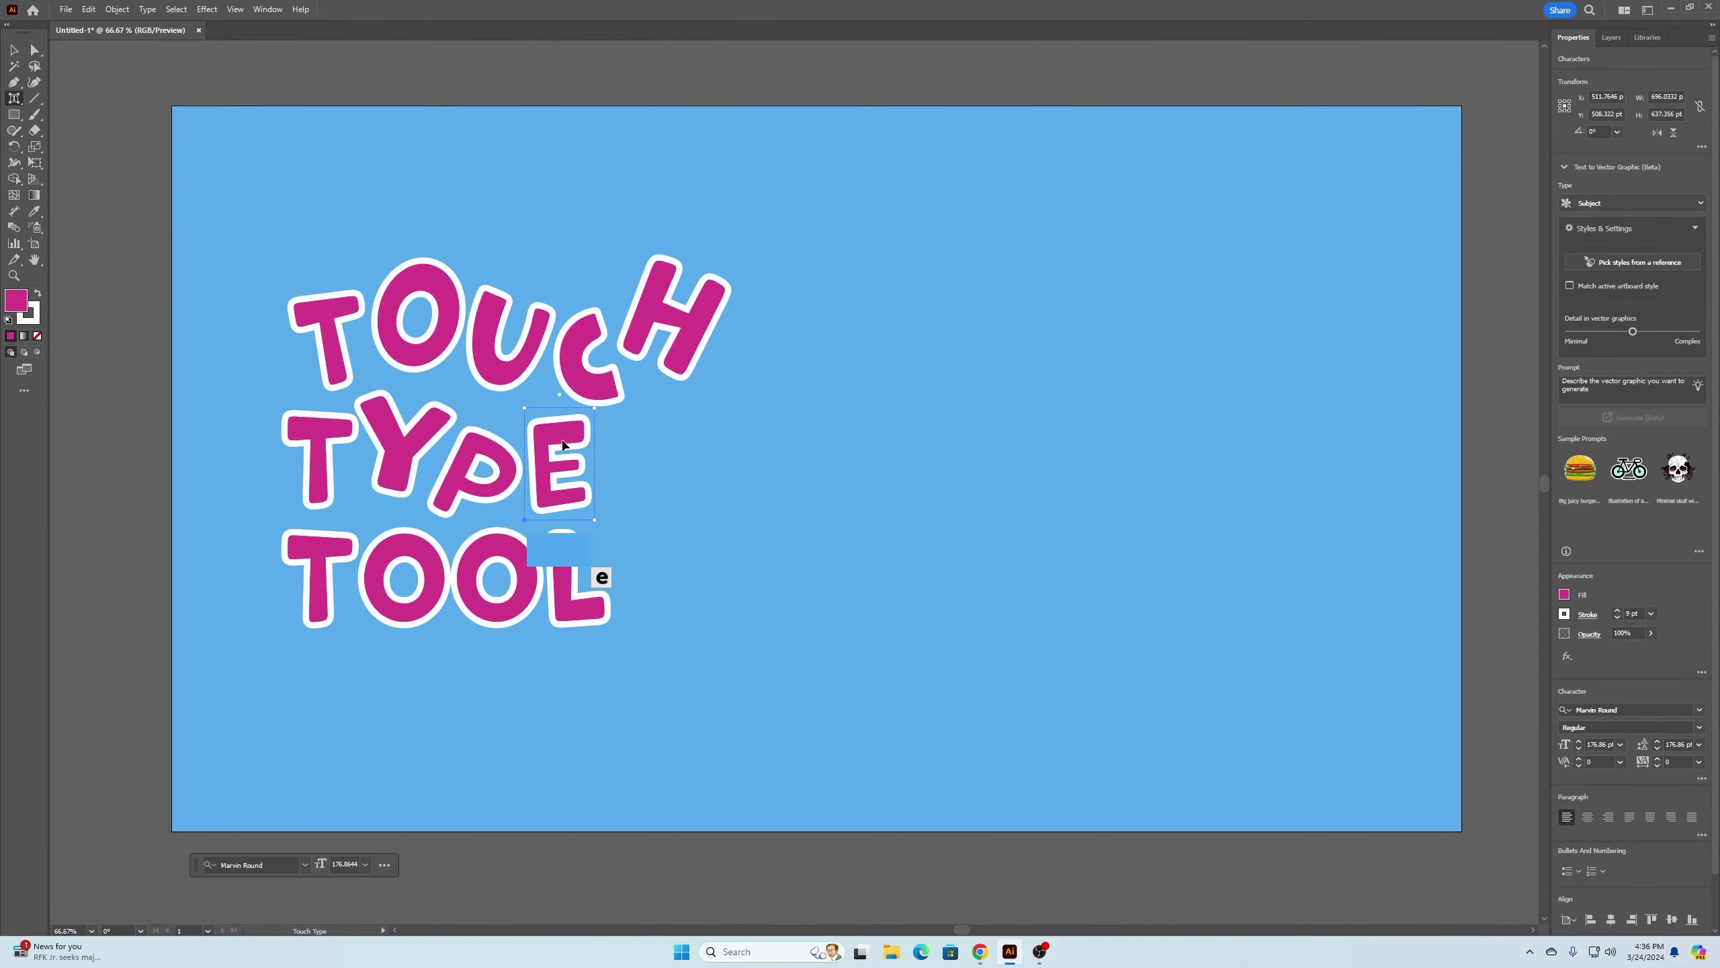
{"action": "left_click_drag", "start_coordinate": [561, 401], "coordinate": [580, 397]}
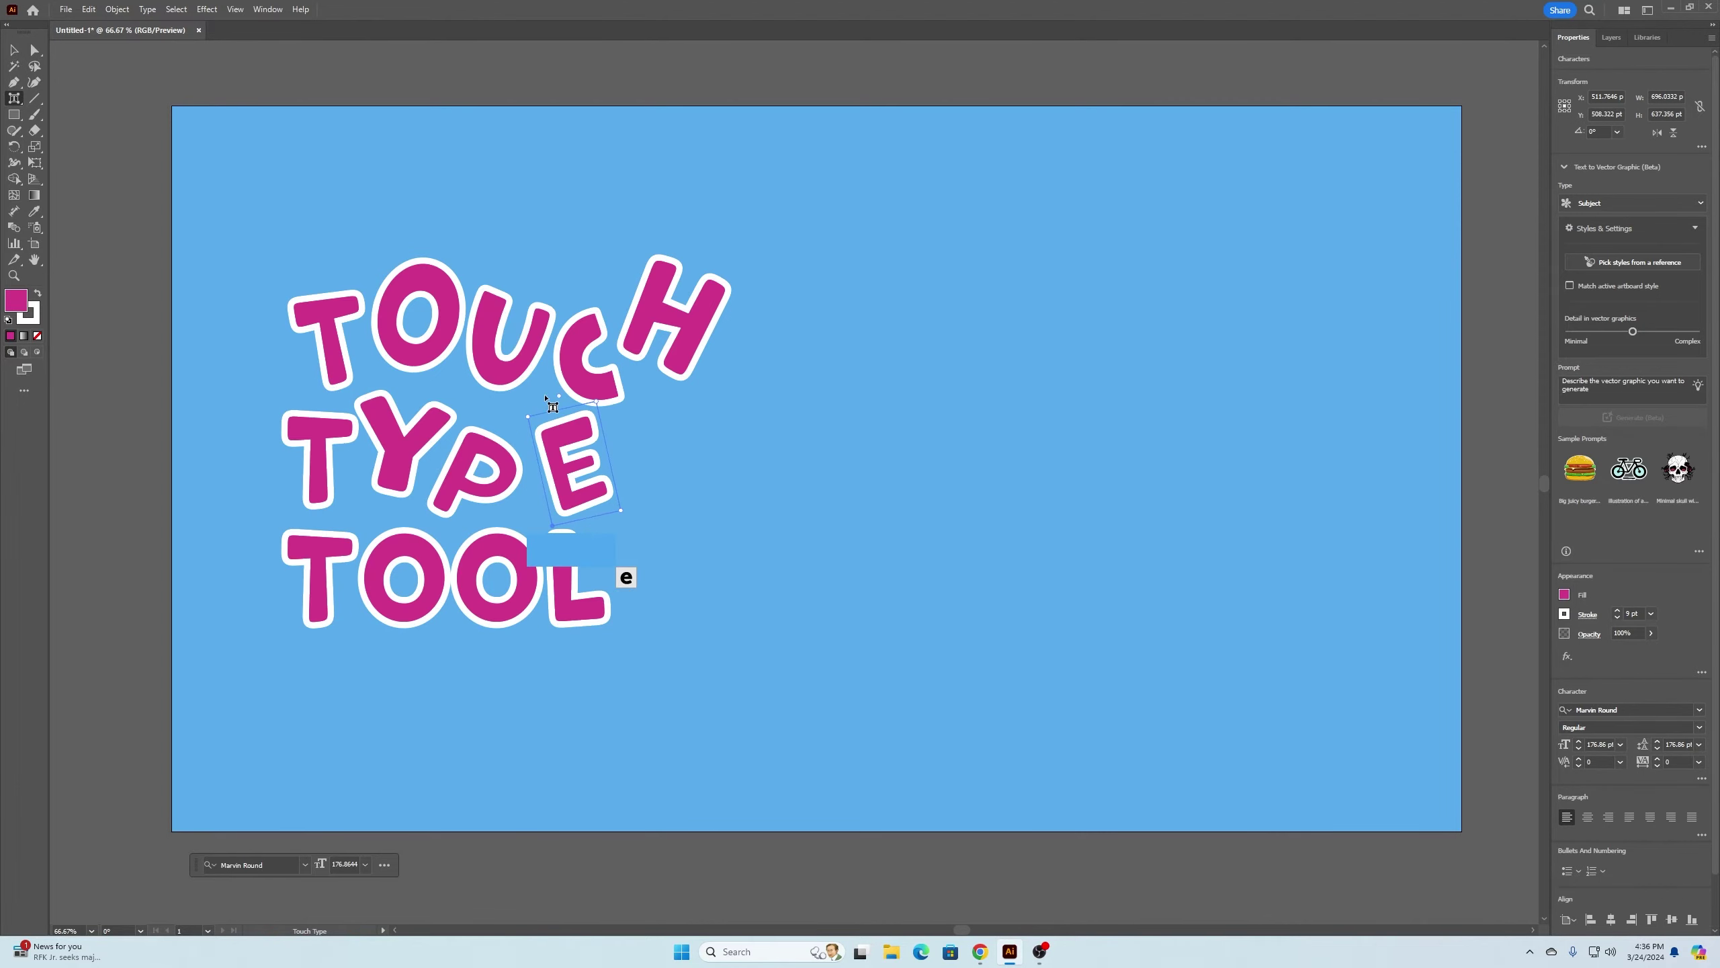
{"action": "left_click", "coordinate": [14, 50]}
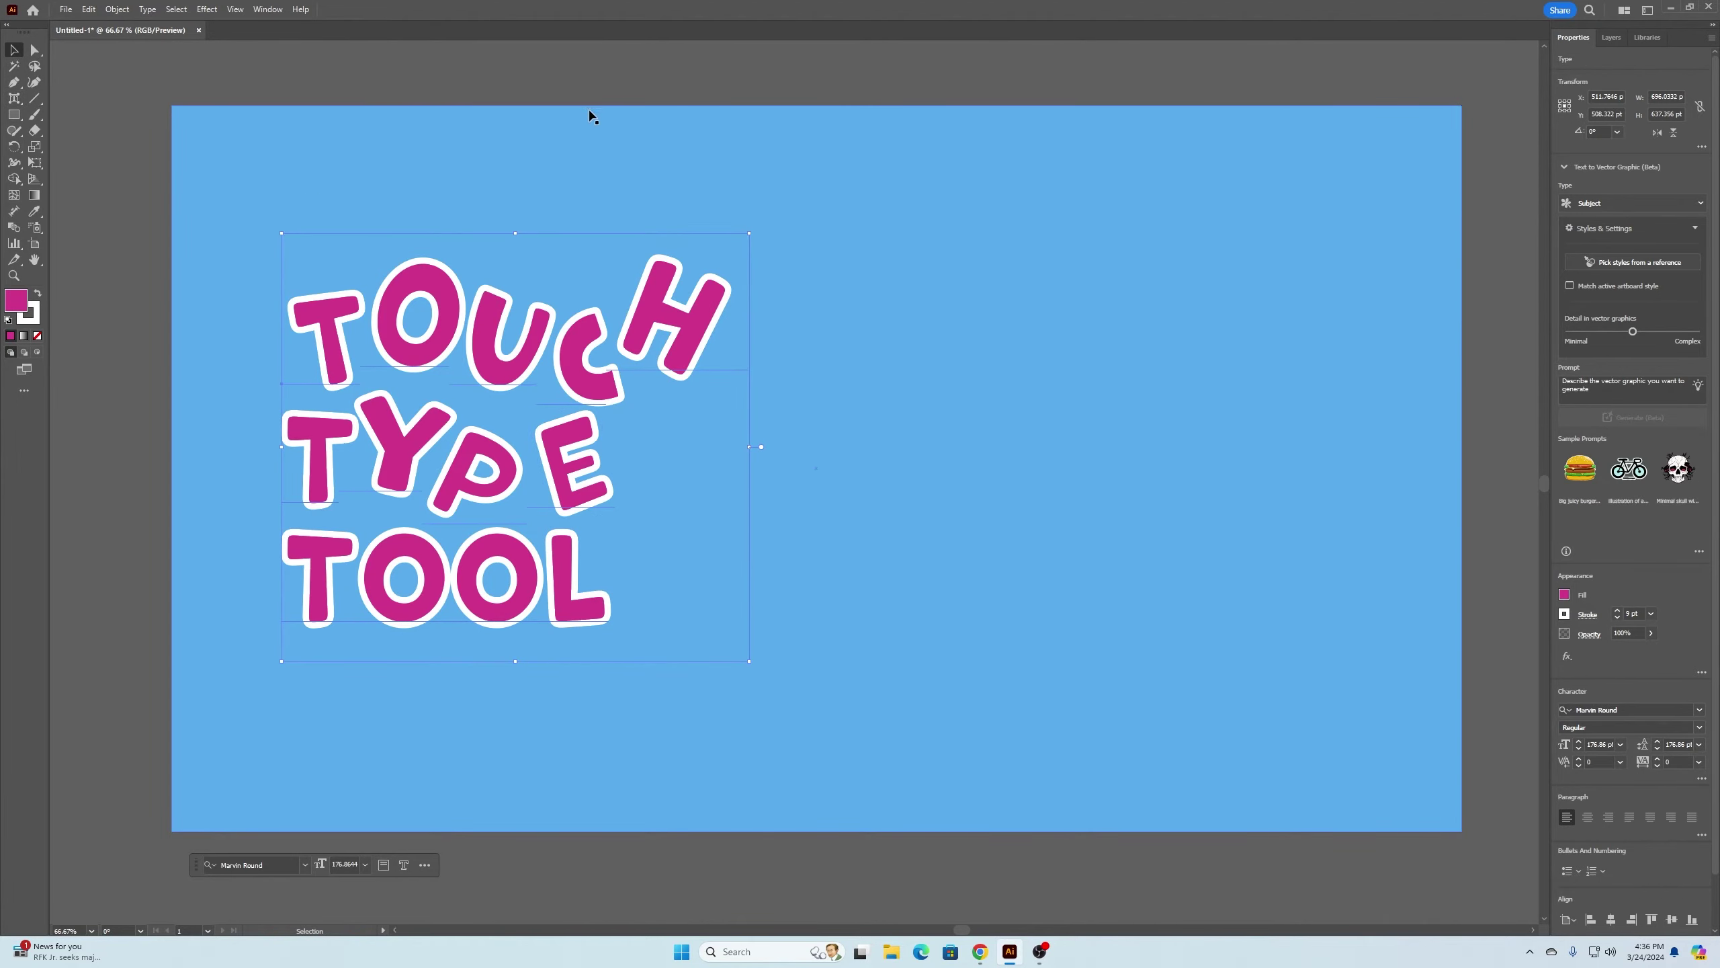
{"action": "left_click", "coordinate": [598, 80]}
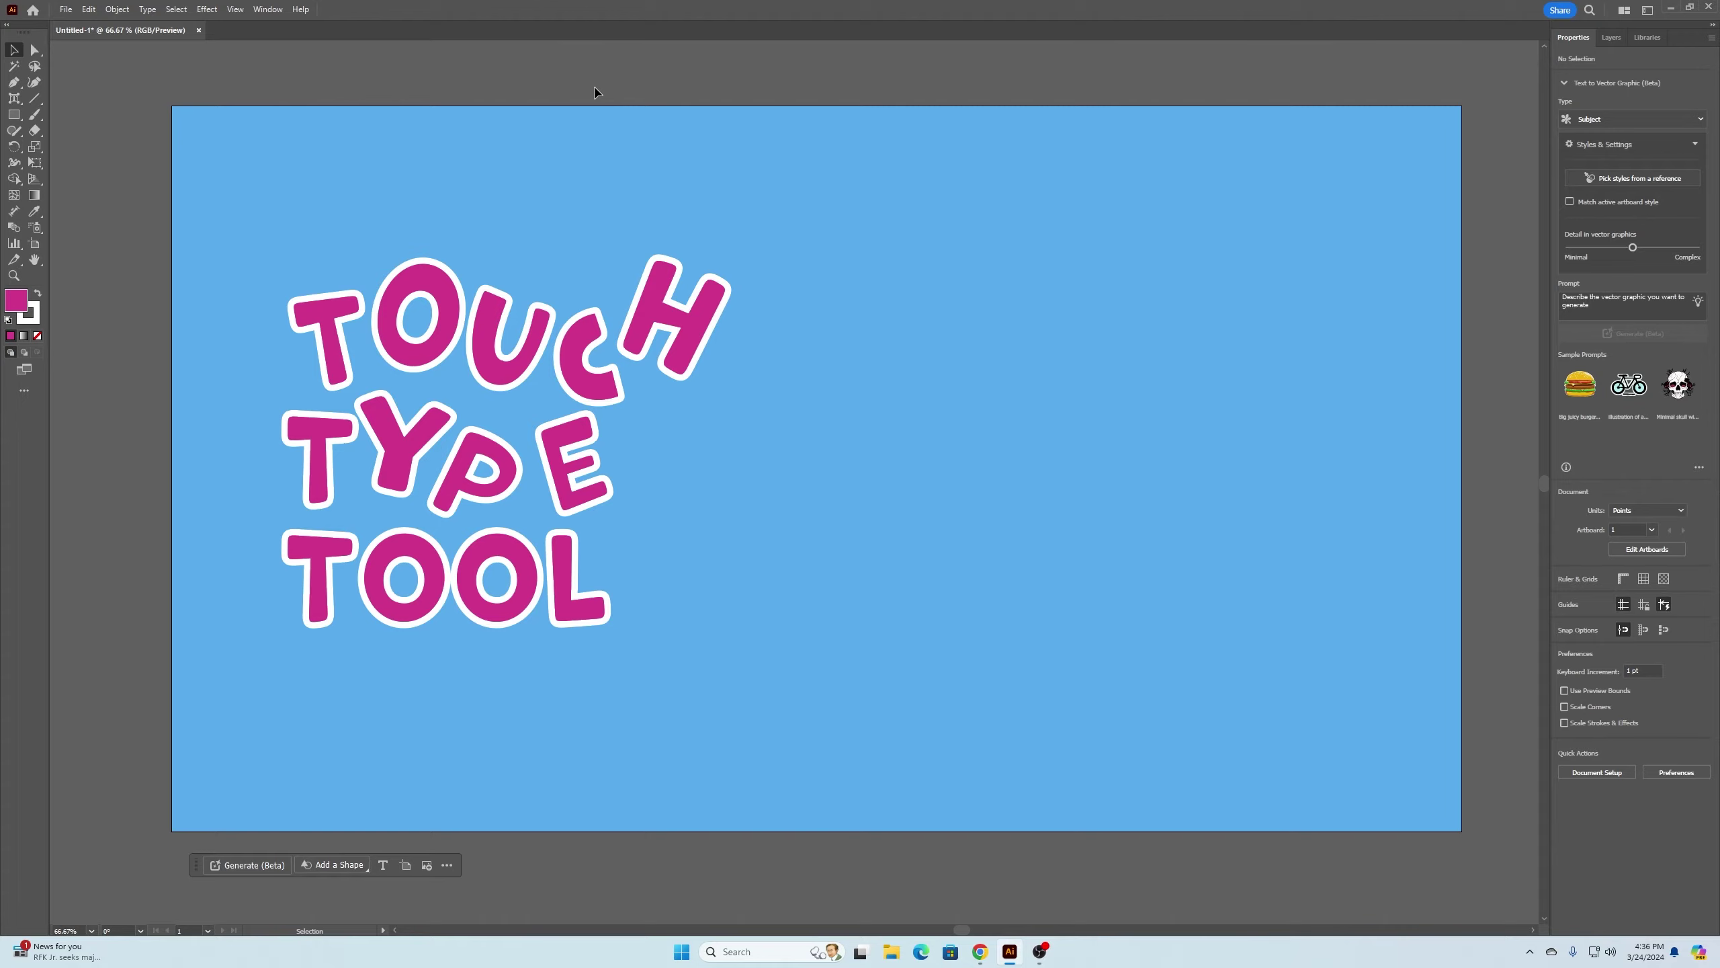
With the Type tool, delete and retype the final H of TOUCH
{"action": "left_click", "coordinate": [14, 98]}
{"action": "left_click_drag", "start_coordinate": [14, 98], "coordinate": [68, 100]}
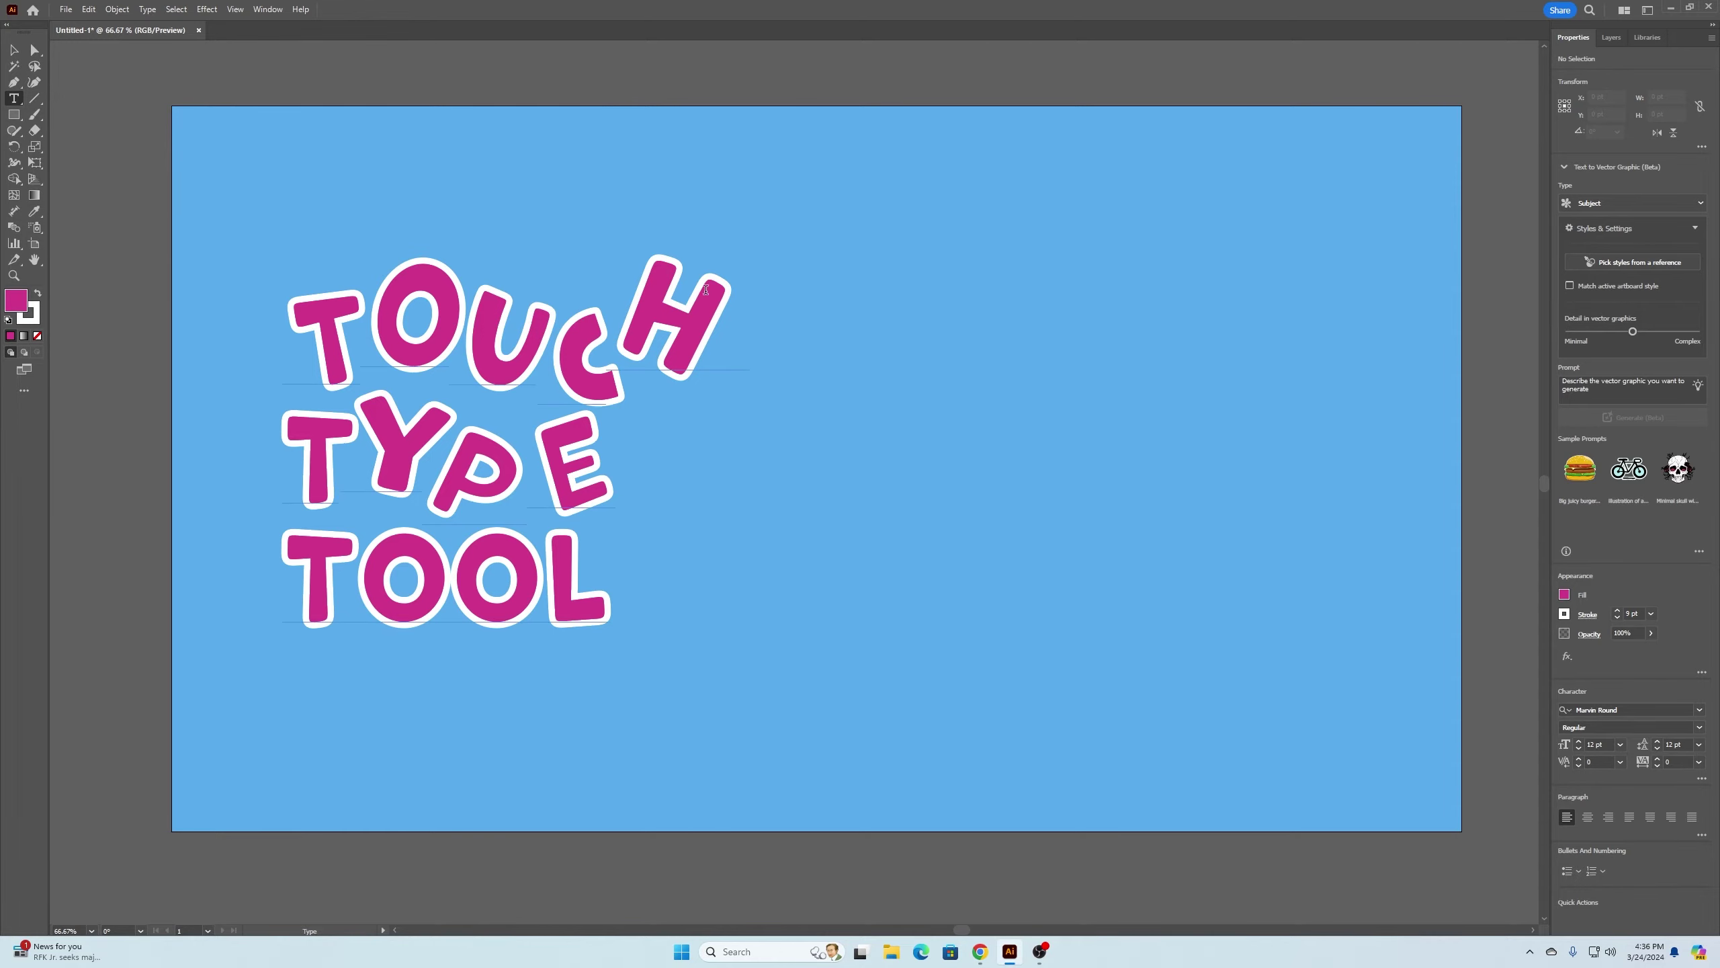
{"action": "left_click", "coordinate": [710, 296]}
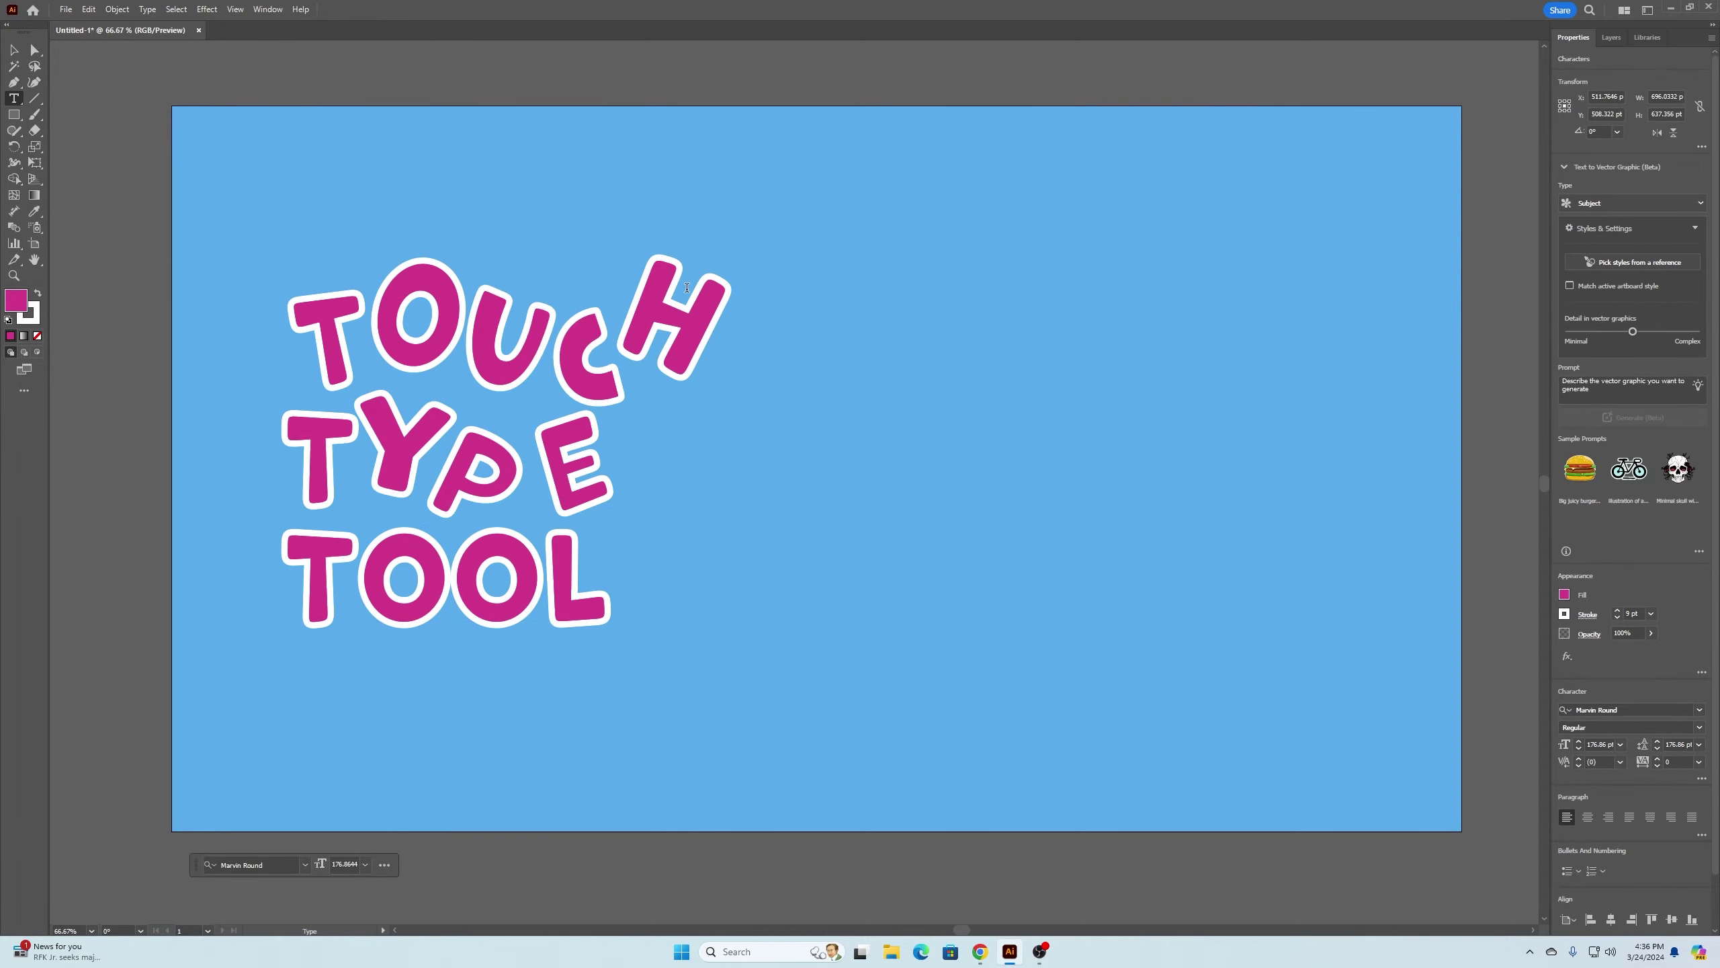
{"action": "key", "text": "BackSpace"}
{"action": "type", "text": "E"}
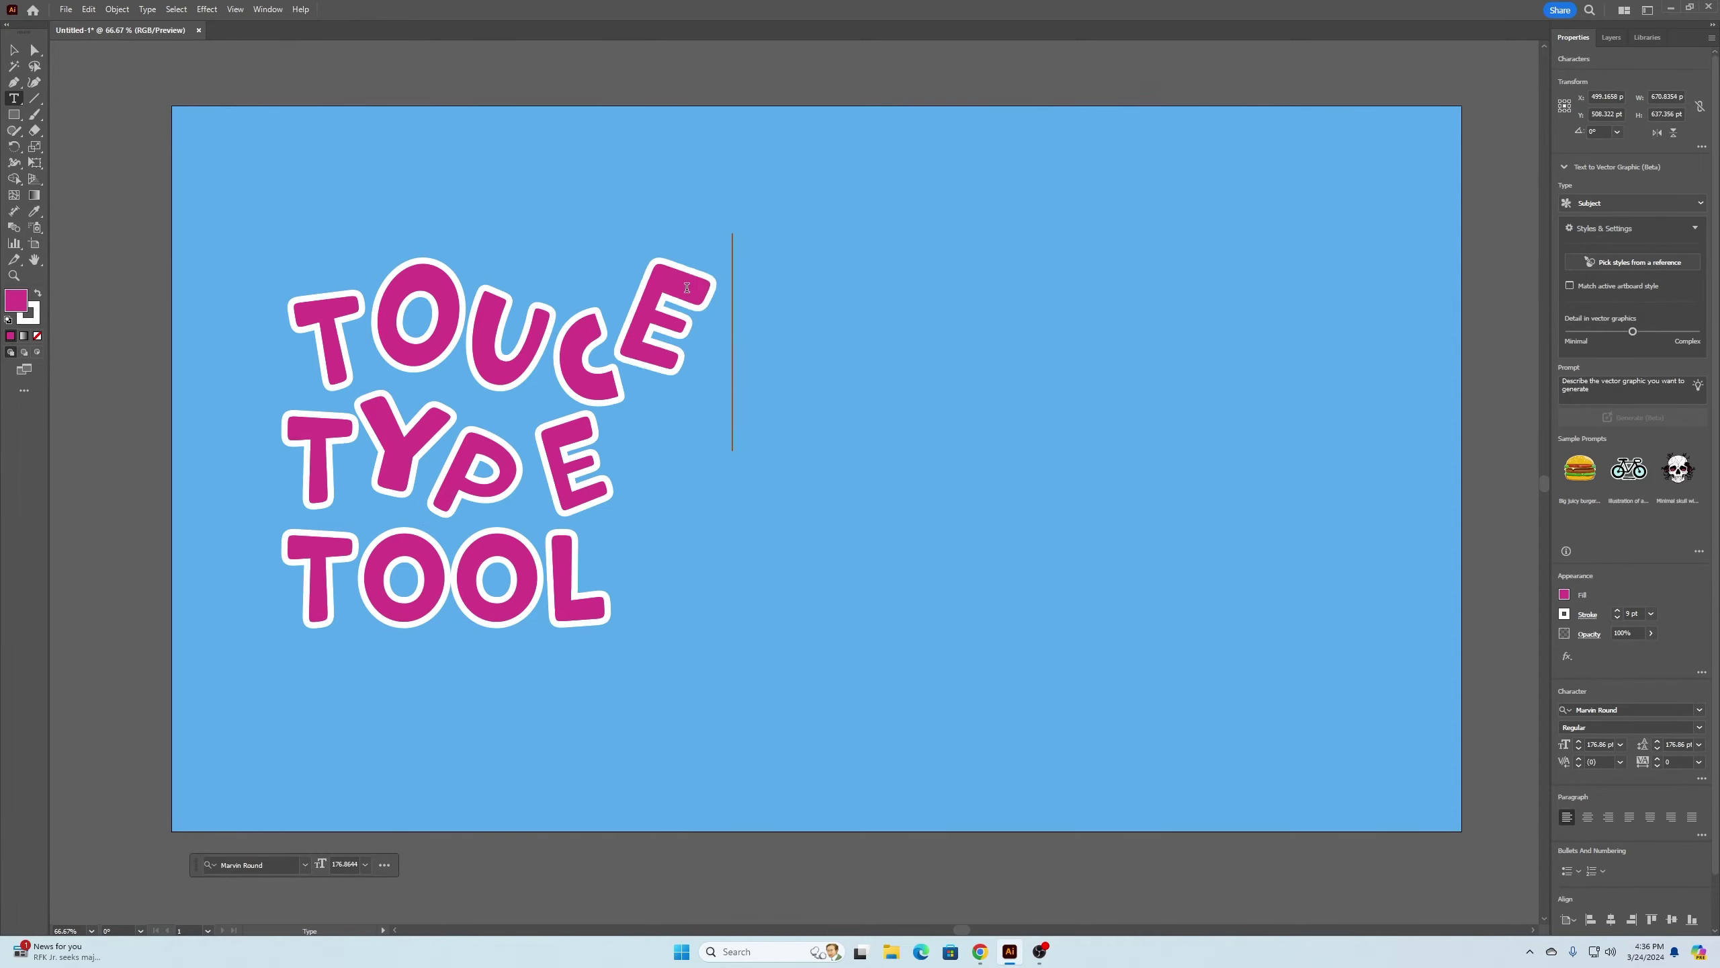
{"action": "key", "text": "BackSpace"}
{"action": "type", "text": "H"}
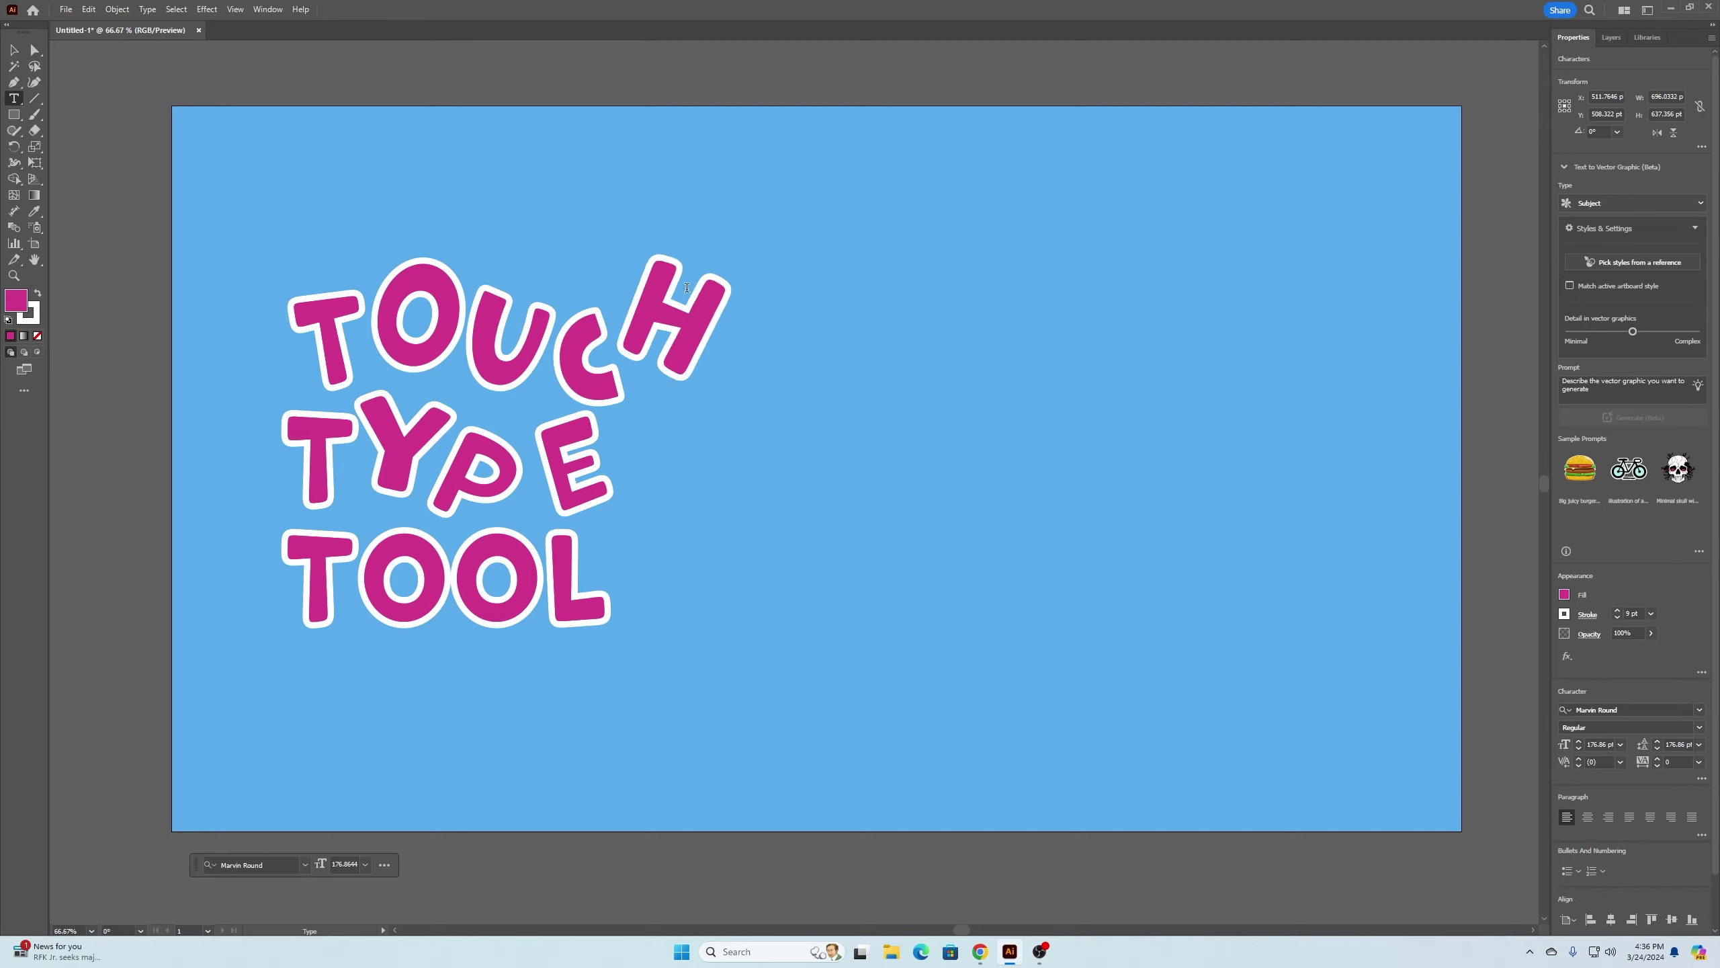
Delete and retype the C and the first T of TOUCH as live text
{"action": "key", "text": "Left"}
{"action": "key", "text": "BackSpace"}
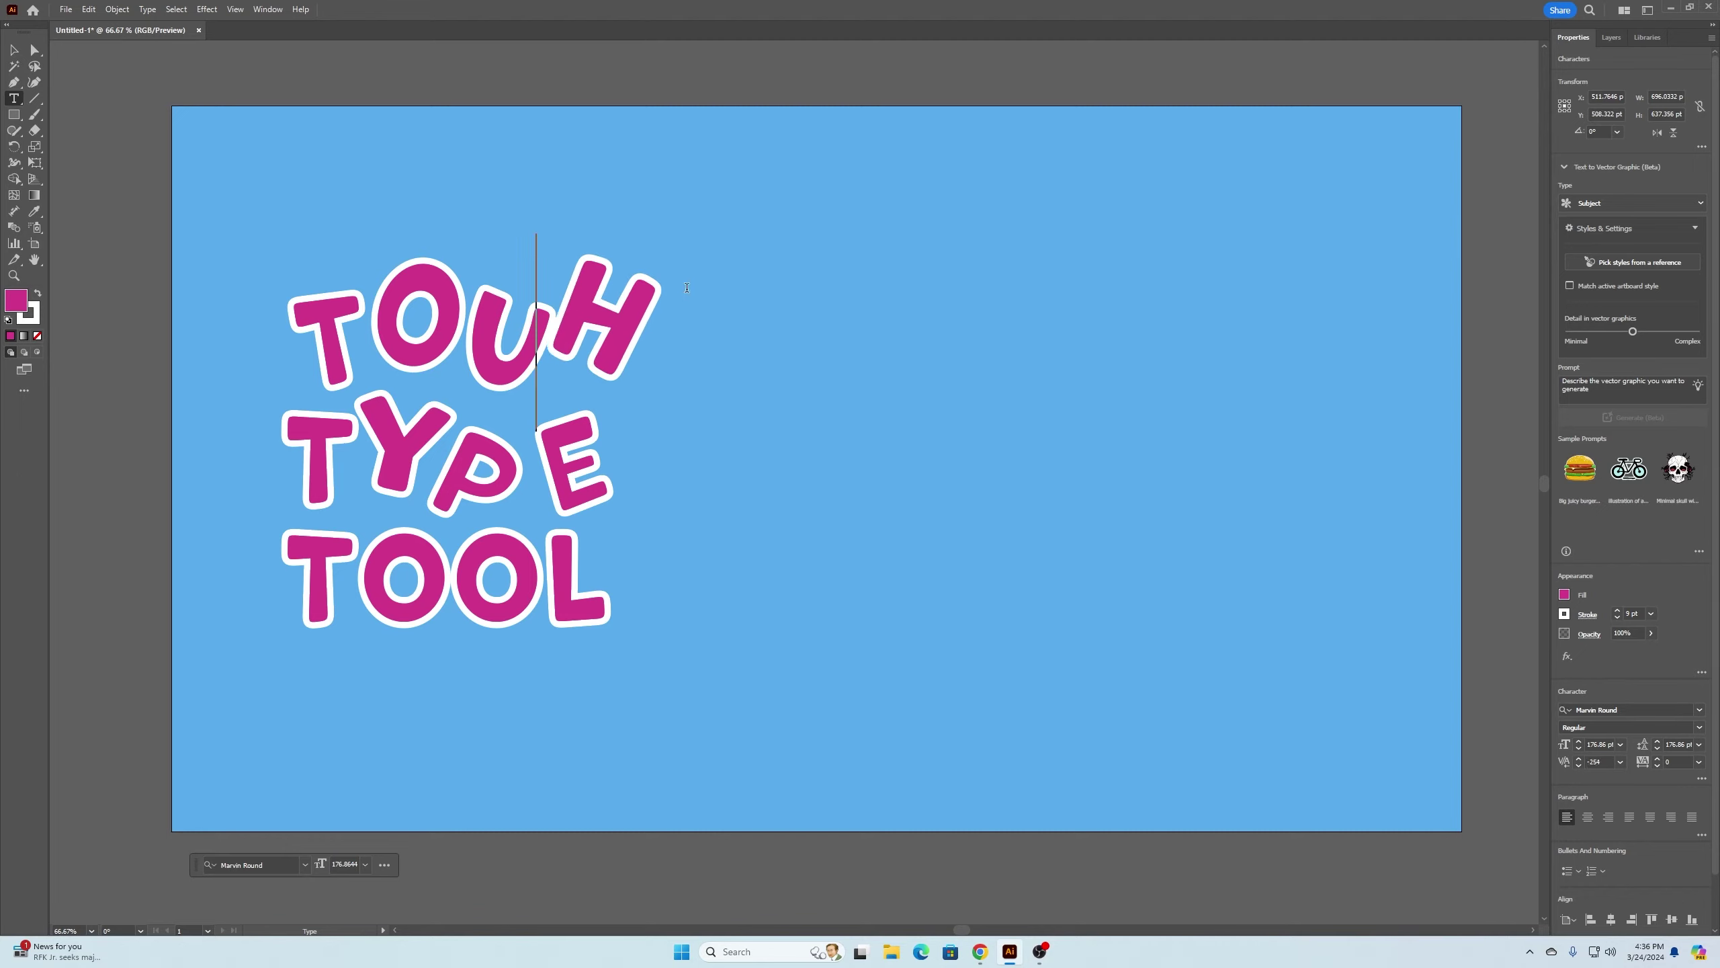
{"action": "type", "text": "E"}
{"action": "key", "text": "BackSpace"}
{"action": "type", "text": "C"}
{"action": "key", "text": "Left"}
{"action": "key", "text": "Left"}
{"action": "key", "text": "Left"}
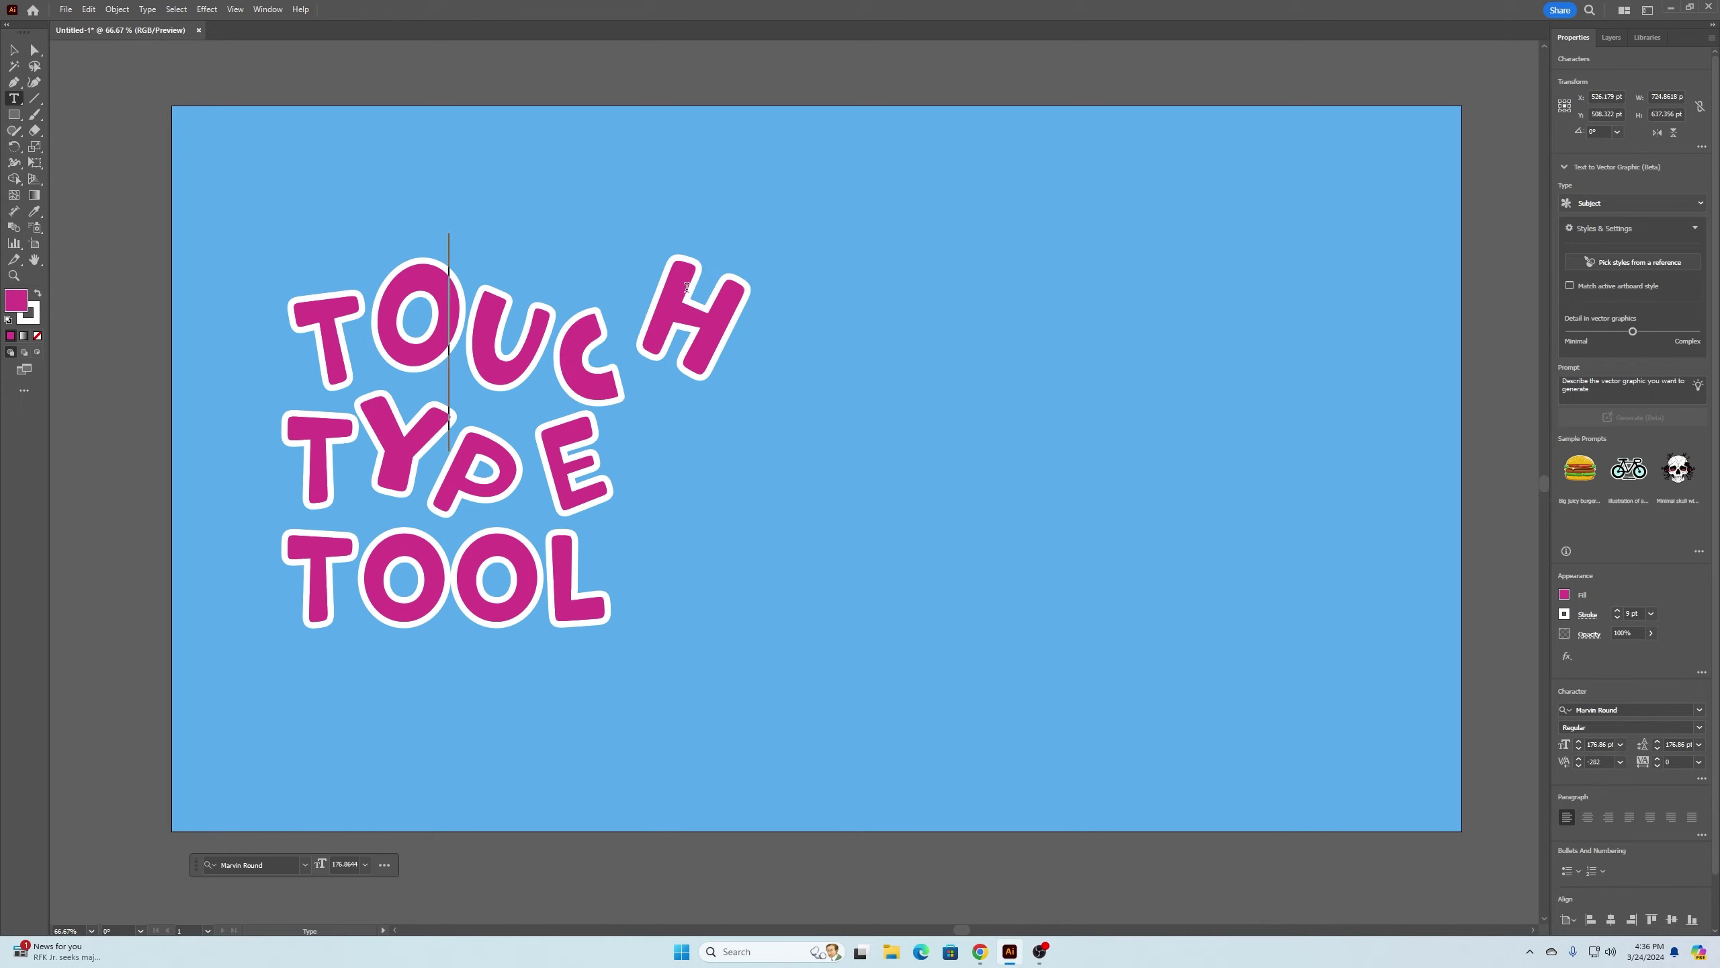
{"action": "key", "text": "BackSpace"}
{"action": "type", "text": "A"}
{"action": "key", "text": "BackSpace"}
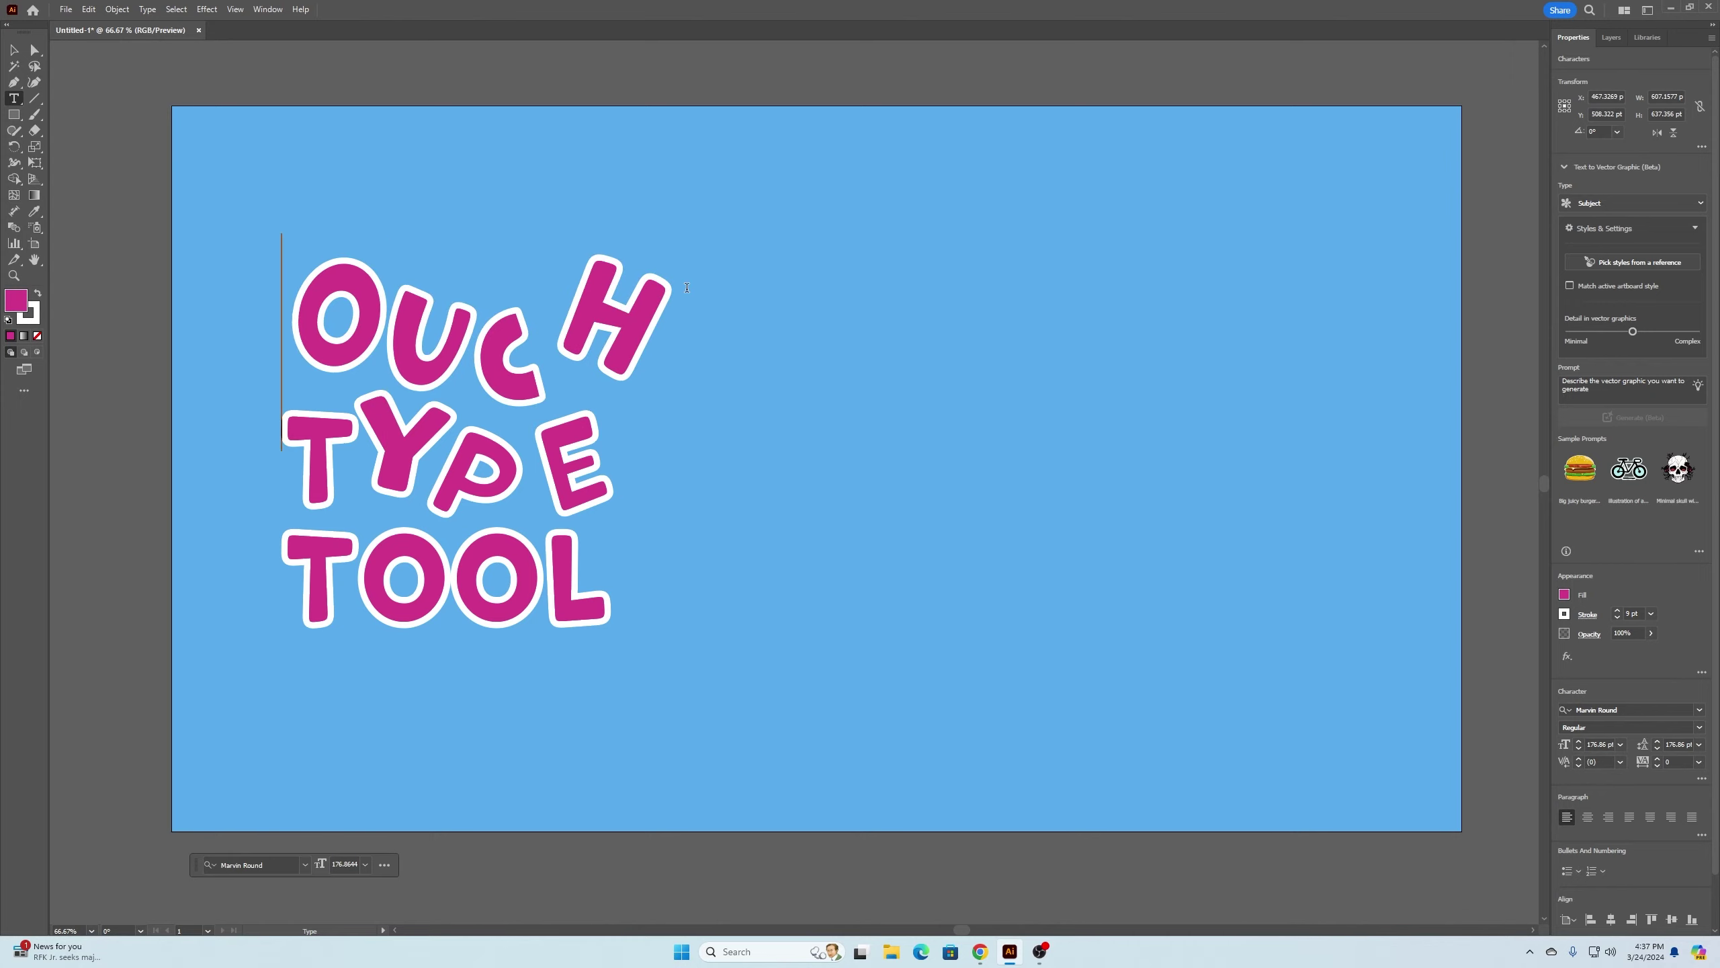
{"action": "type", "text": "T"}
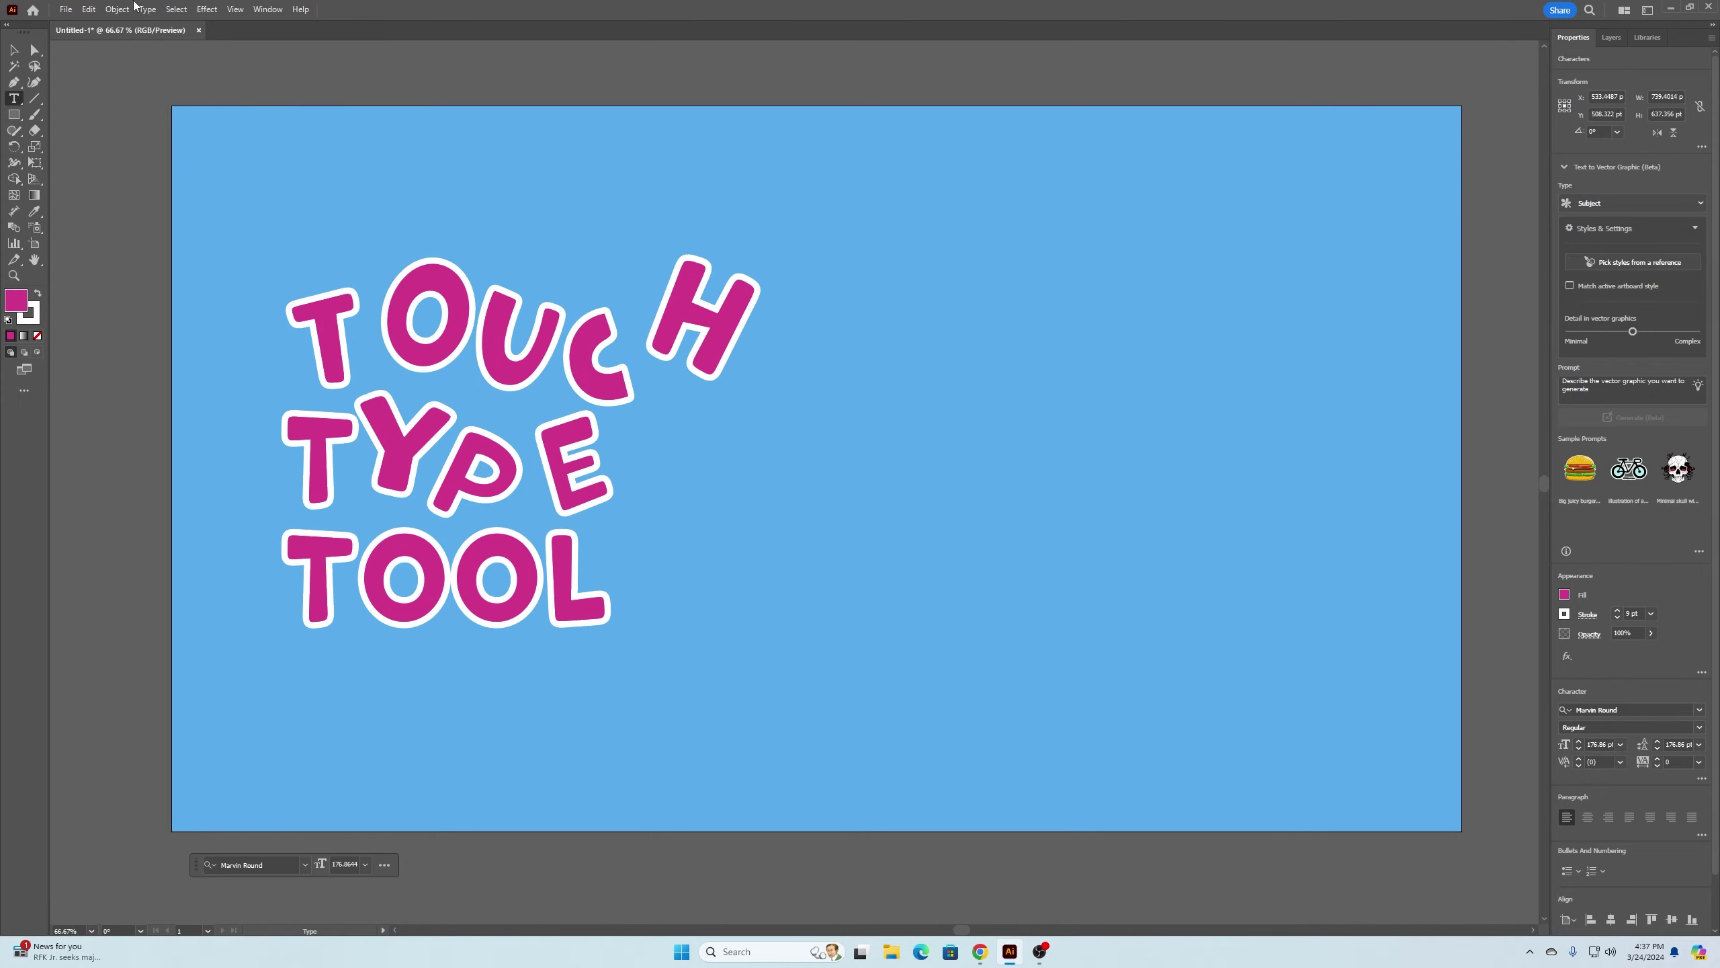
{"action": "left_click", "coordinate": [13, 50]}
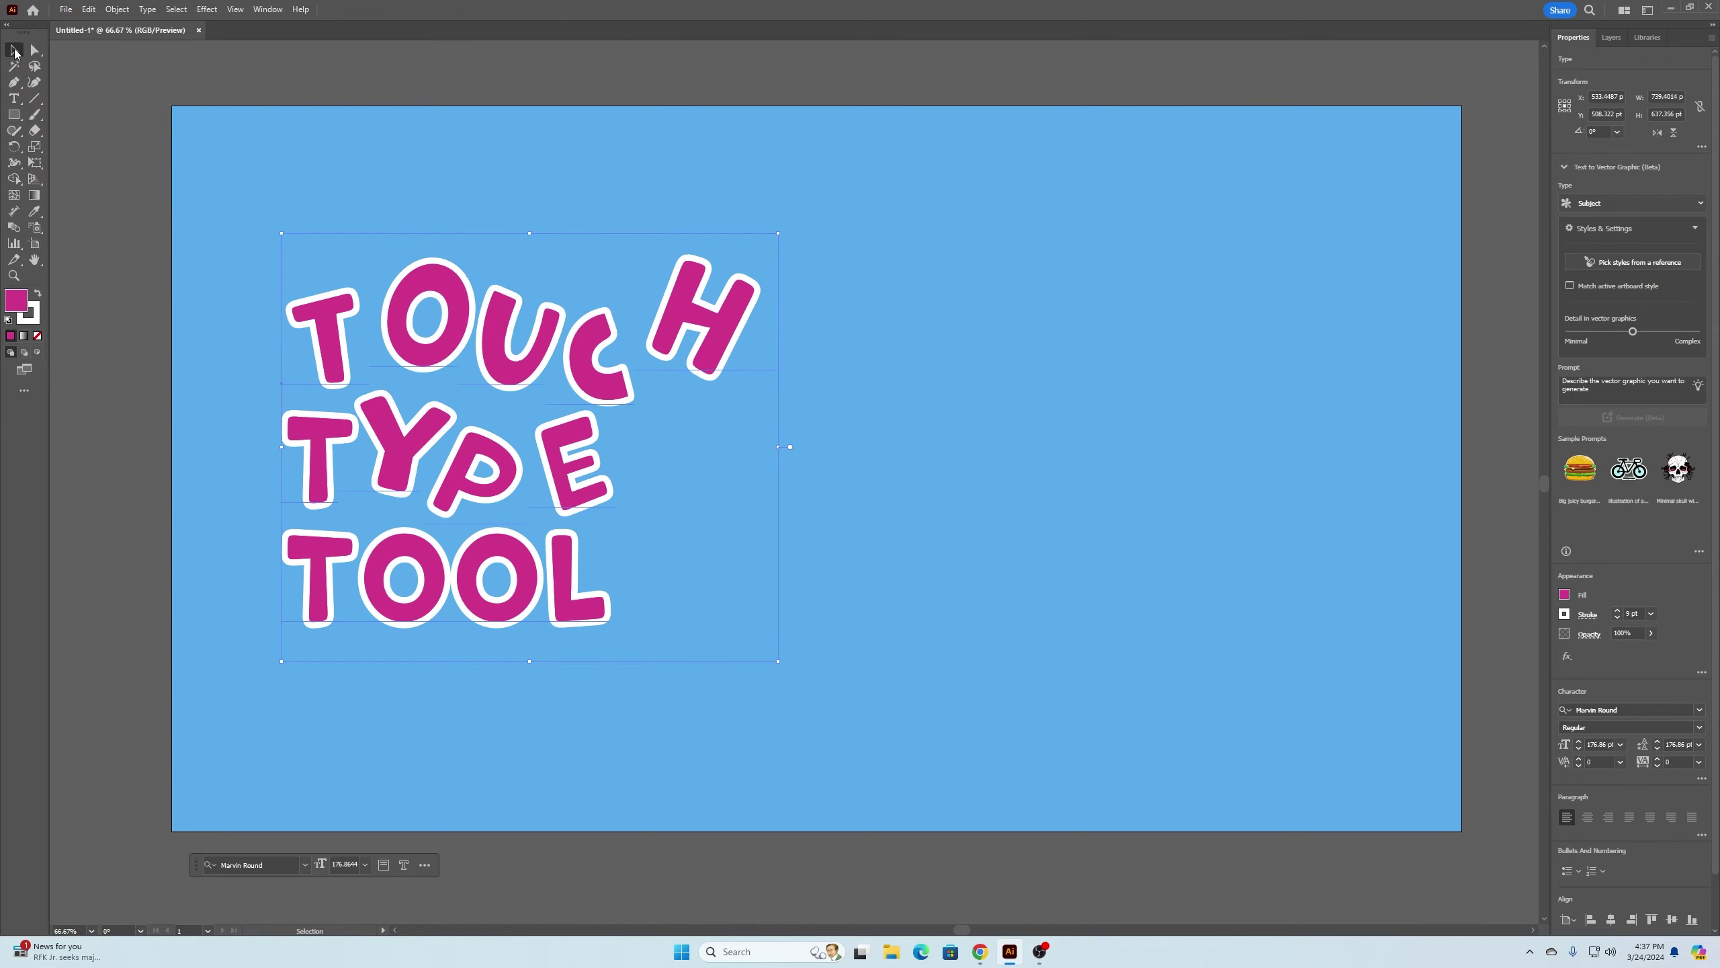